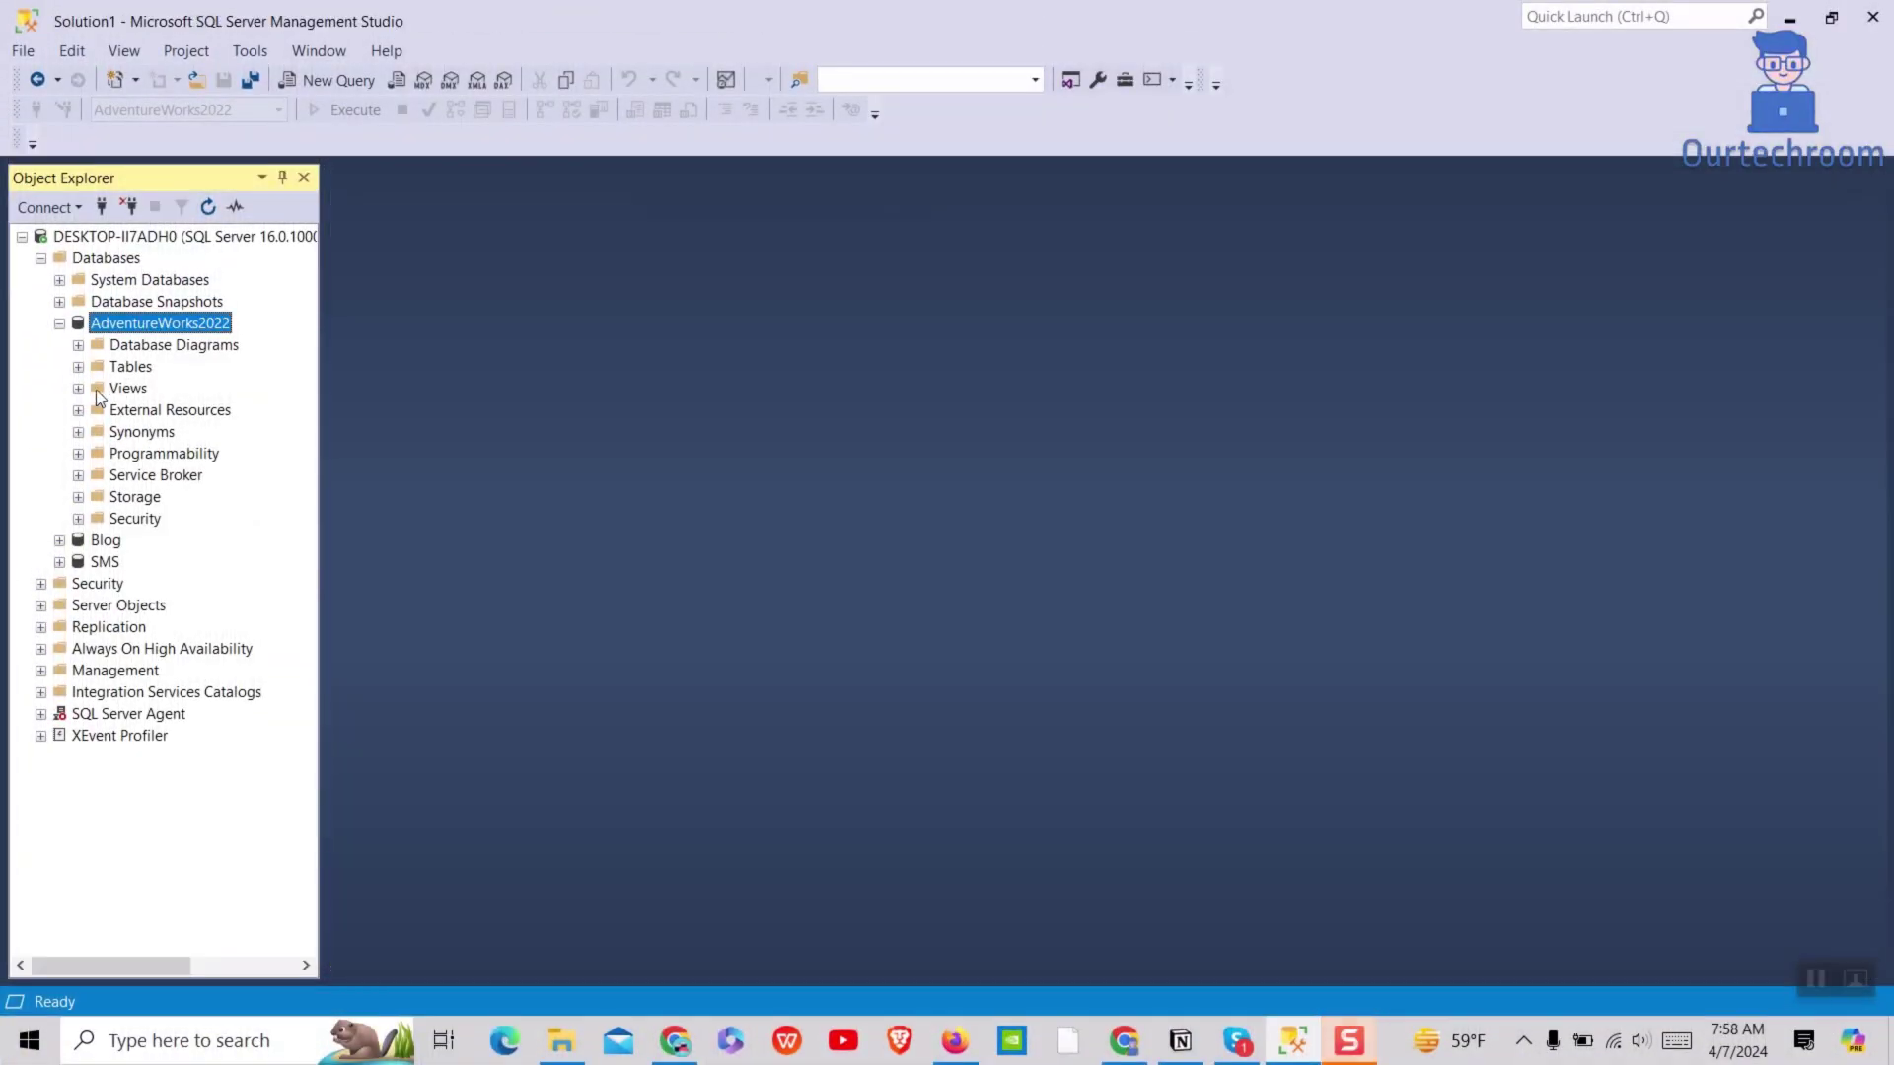
Expand AdventureWorks2022 in Object Explorer and select its database node.
{"action": "left_click", "coordinate": [78, 367]}
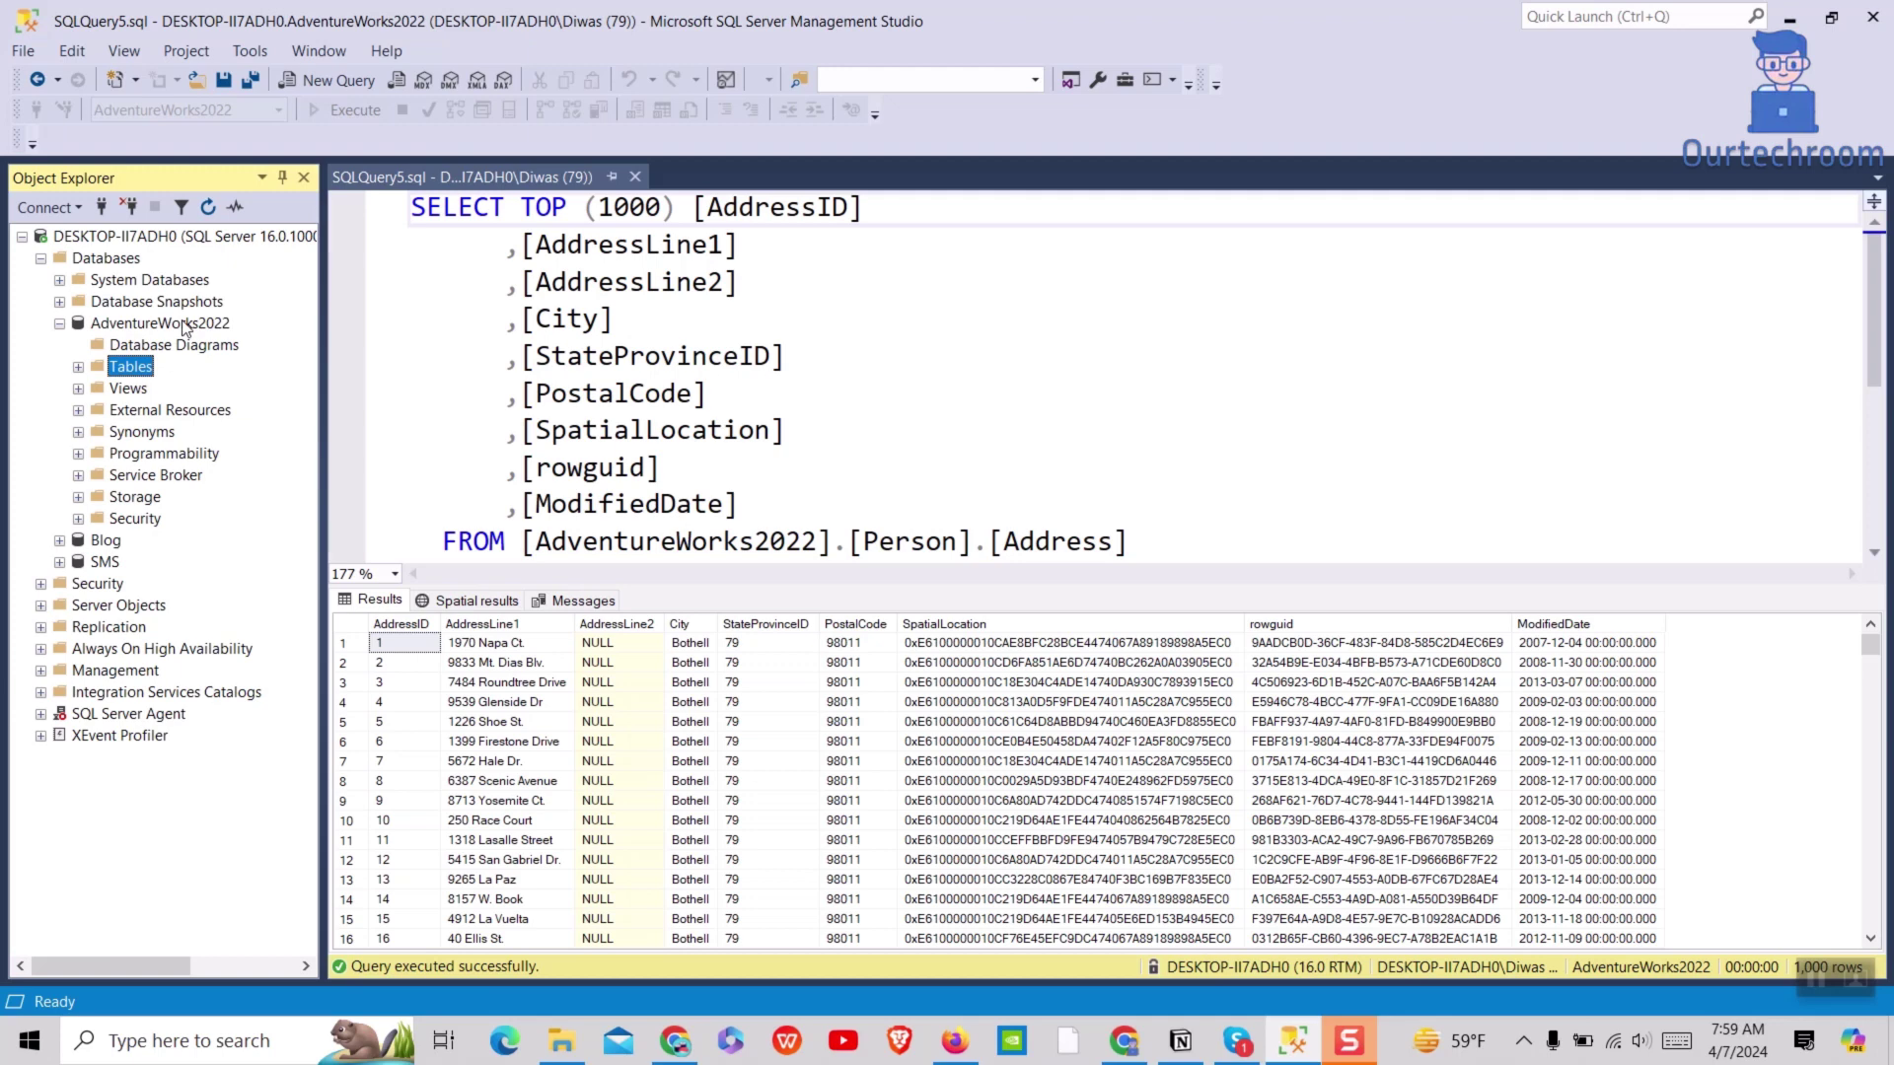
{"action": "left_click", "coordinate": [162, 323]}
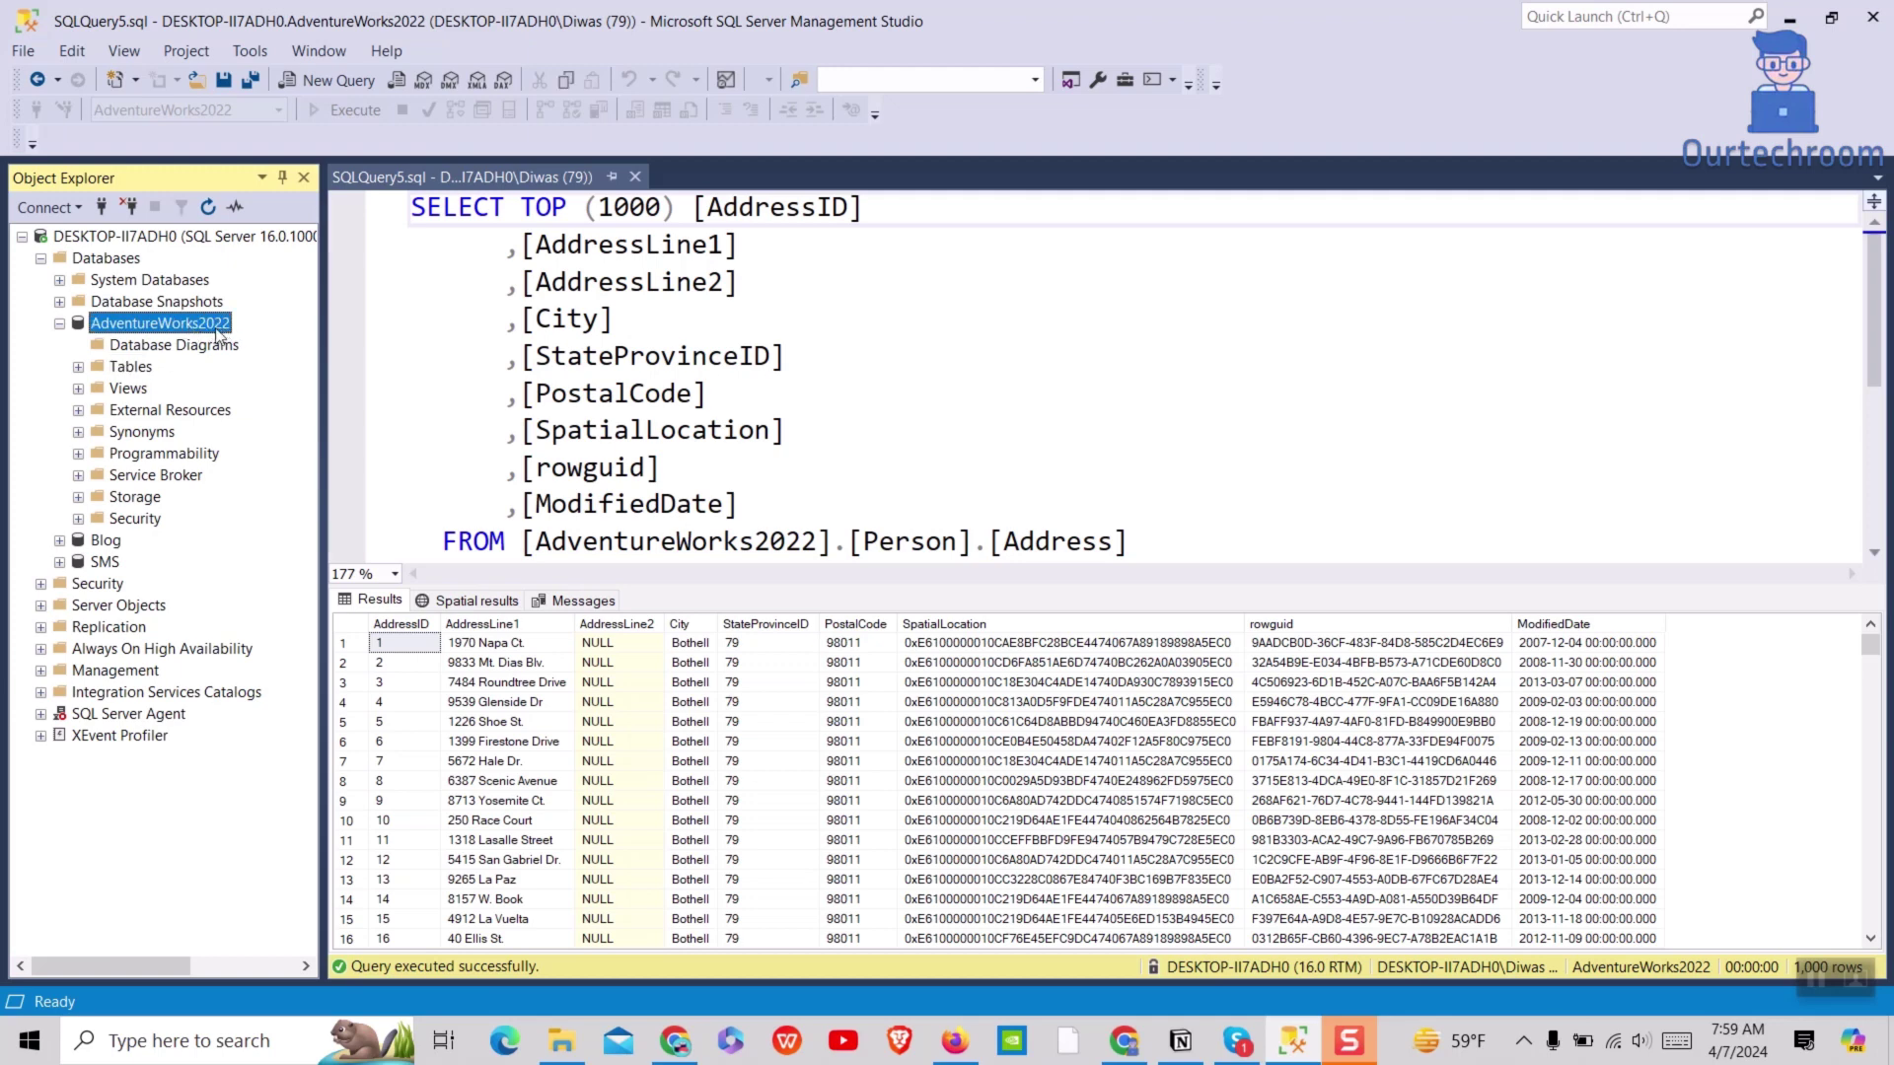
Launch Tasks > Generate Scripts for AdventureWorks2022 and get past the Introduction page.
{"action": "right_click", "coordinate": [215, 329]}
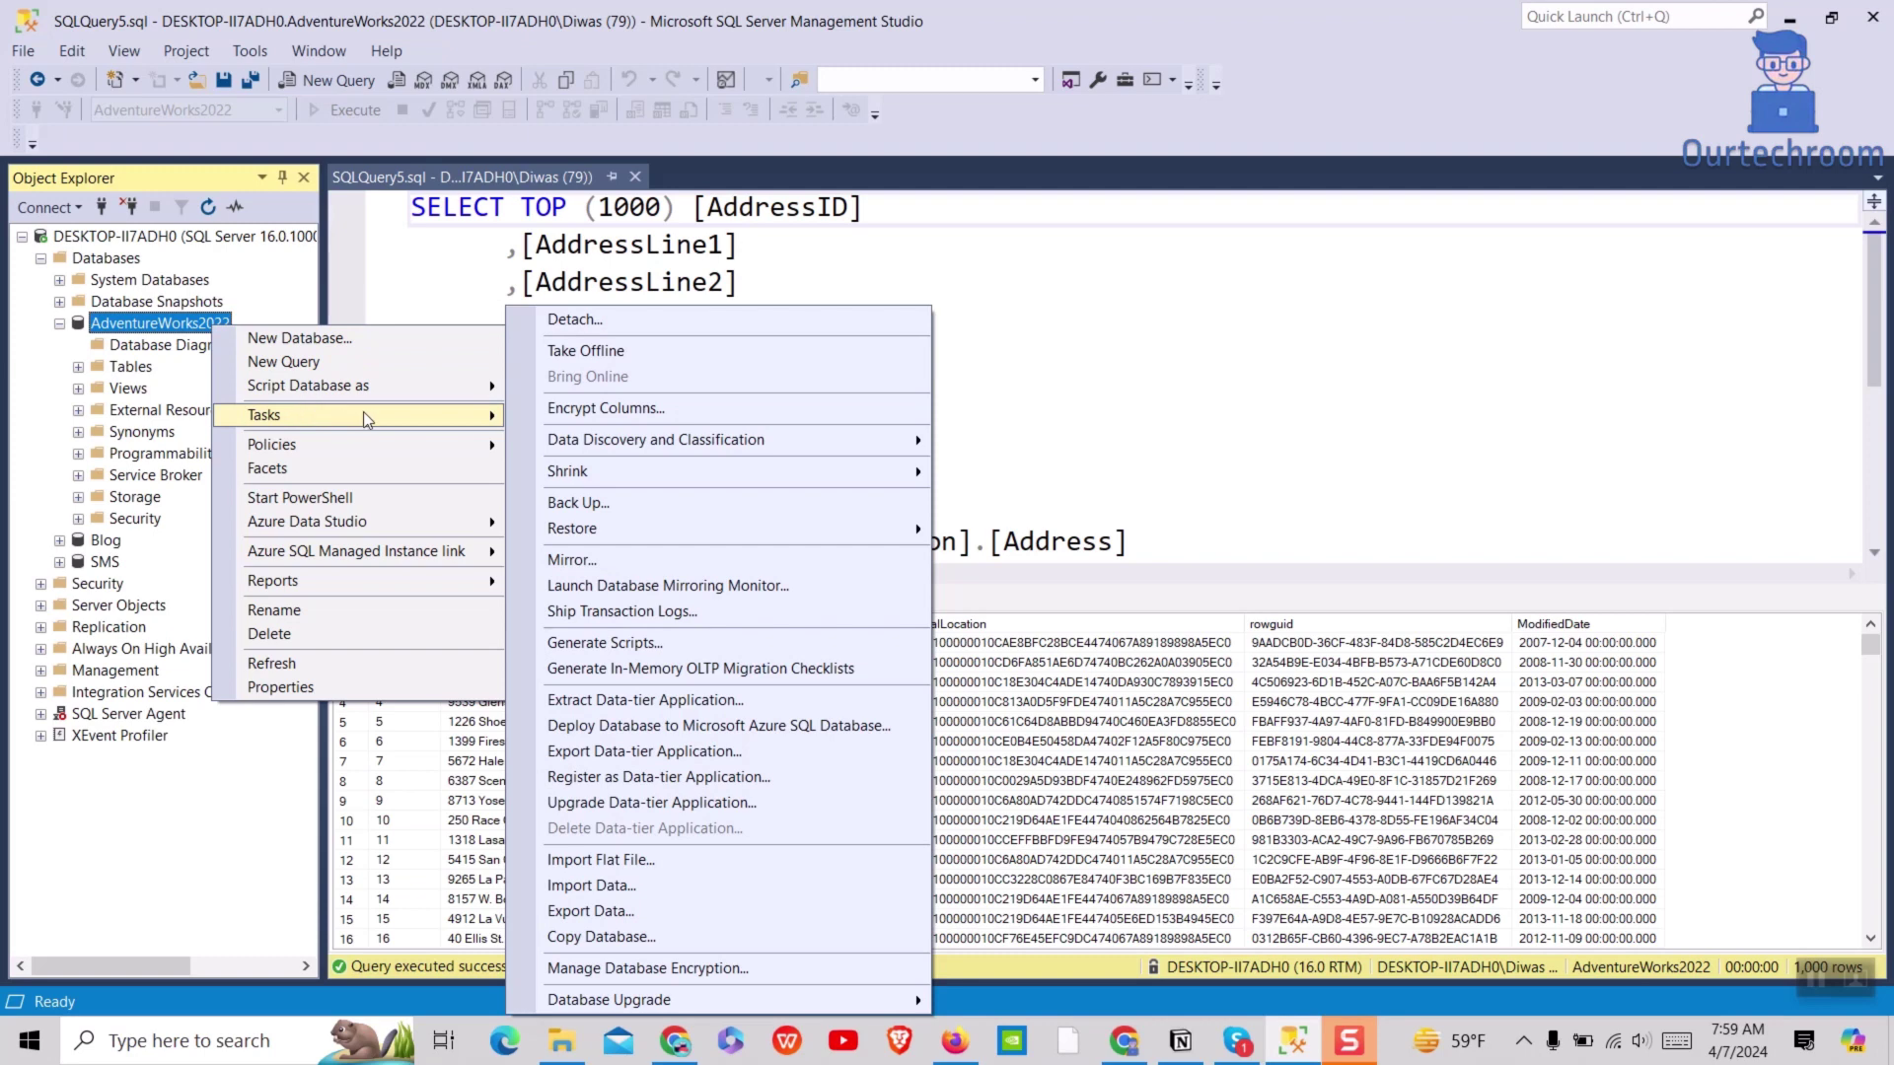
{"action": "mouse_move", "coordinate": [263, 414]}
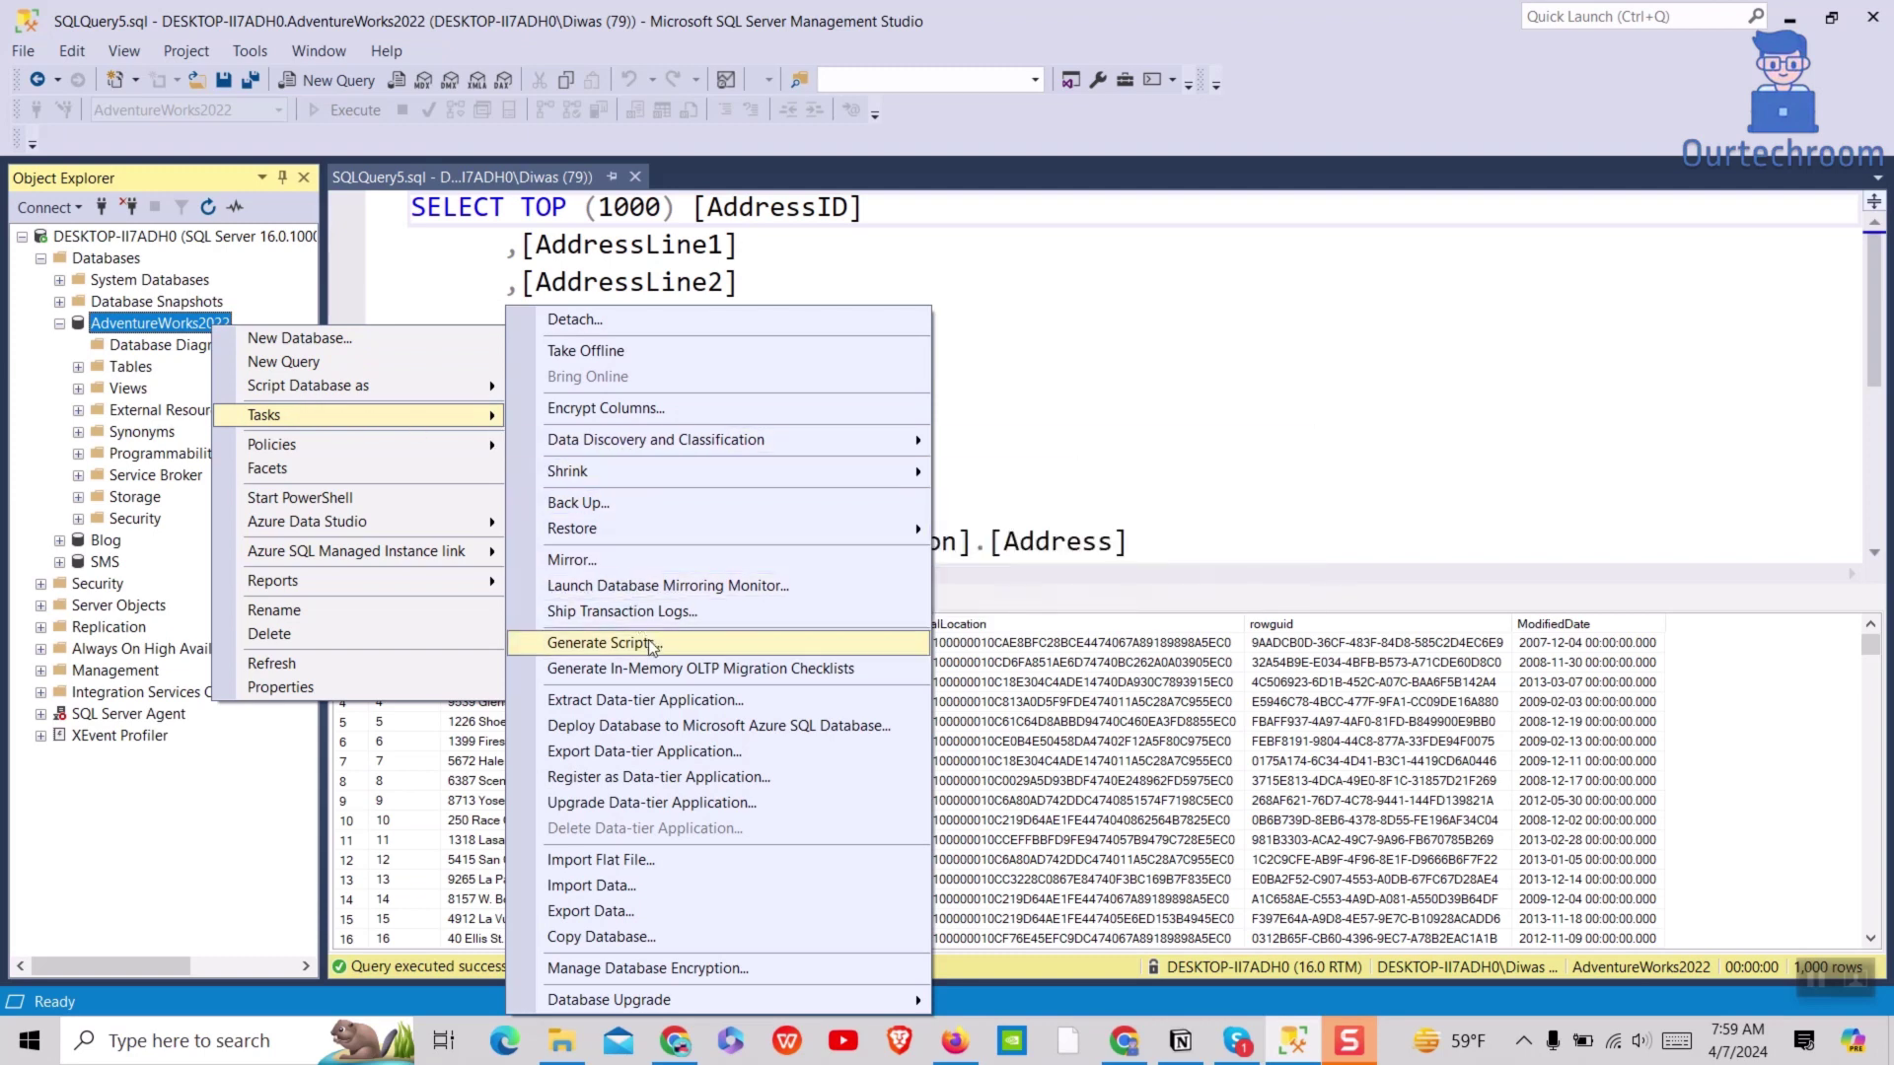
{"action": "left_click", "coordinate": [746, 643]}
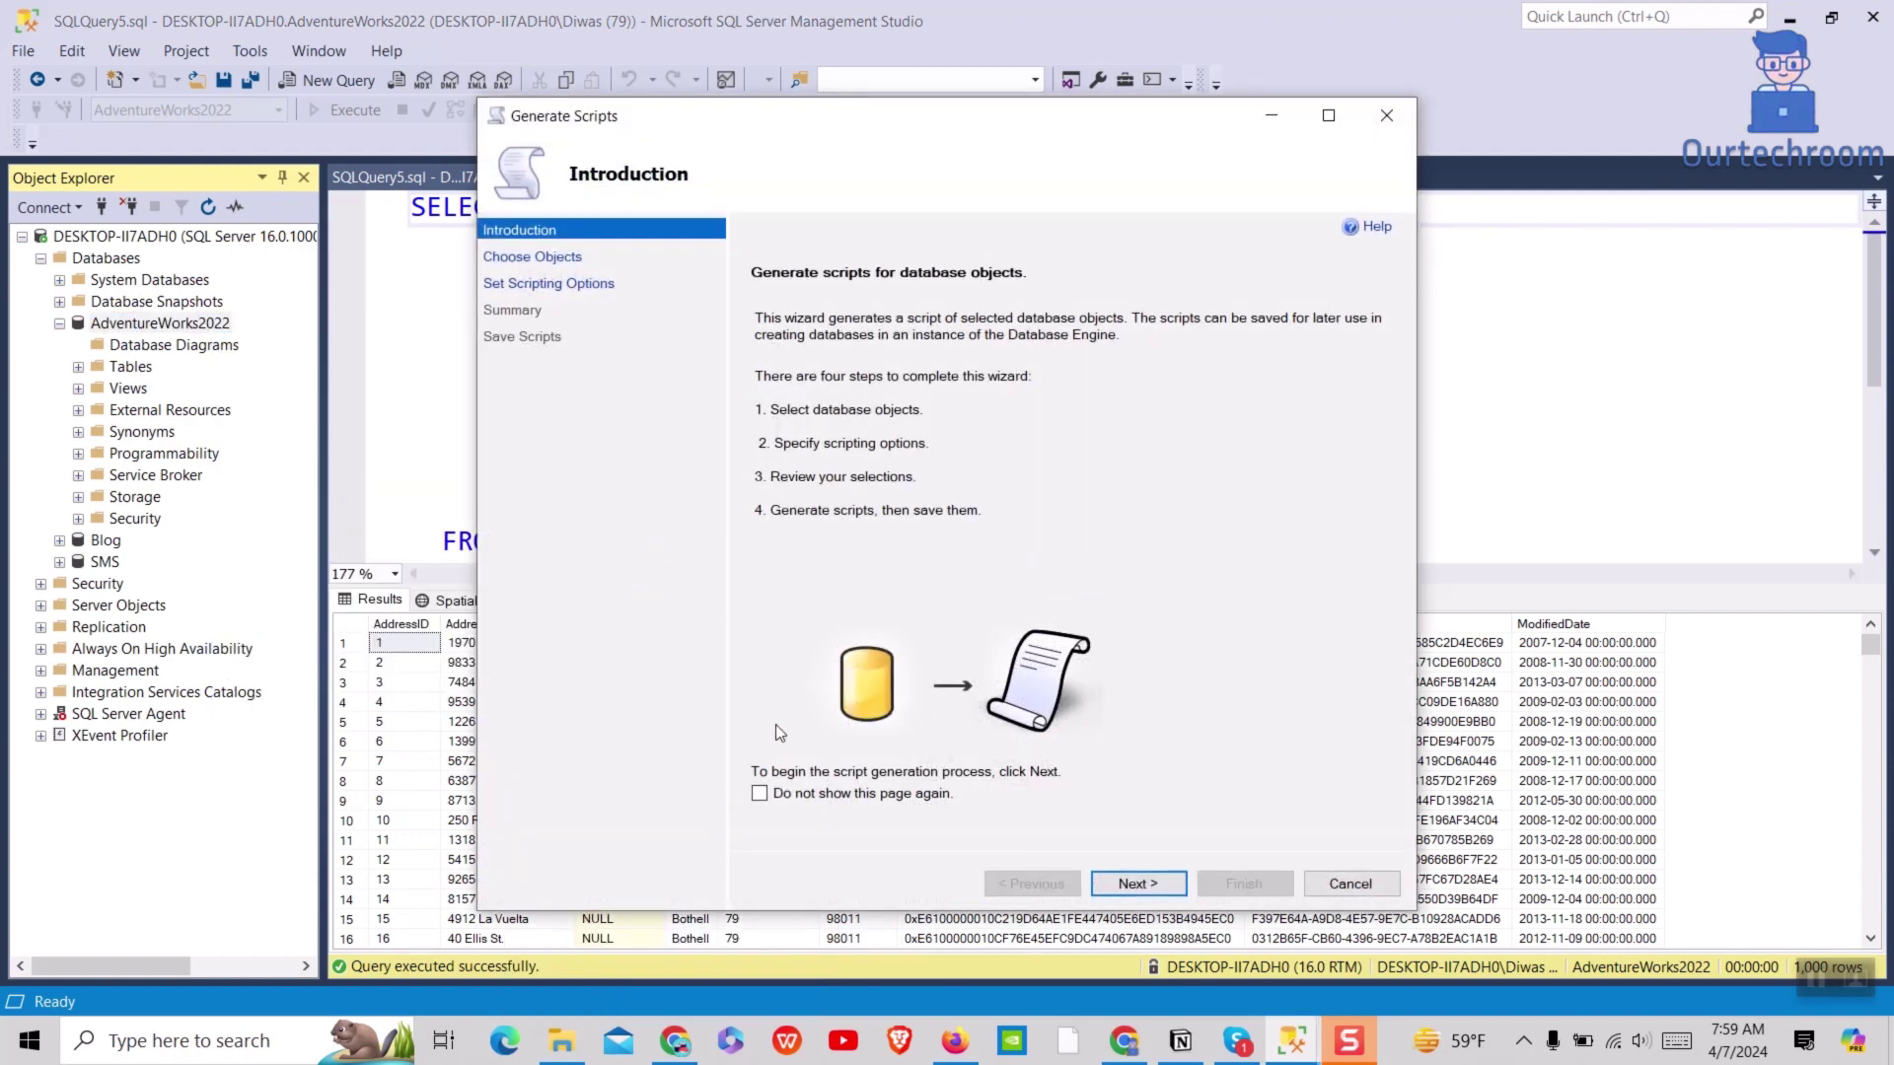
{"action": "left_click", "coordinate": [1137, 883]}
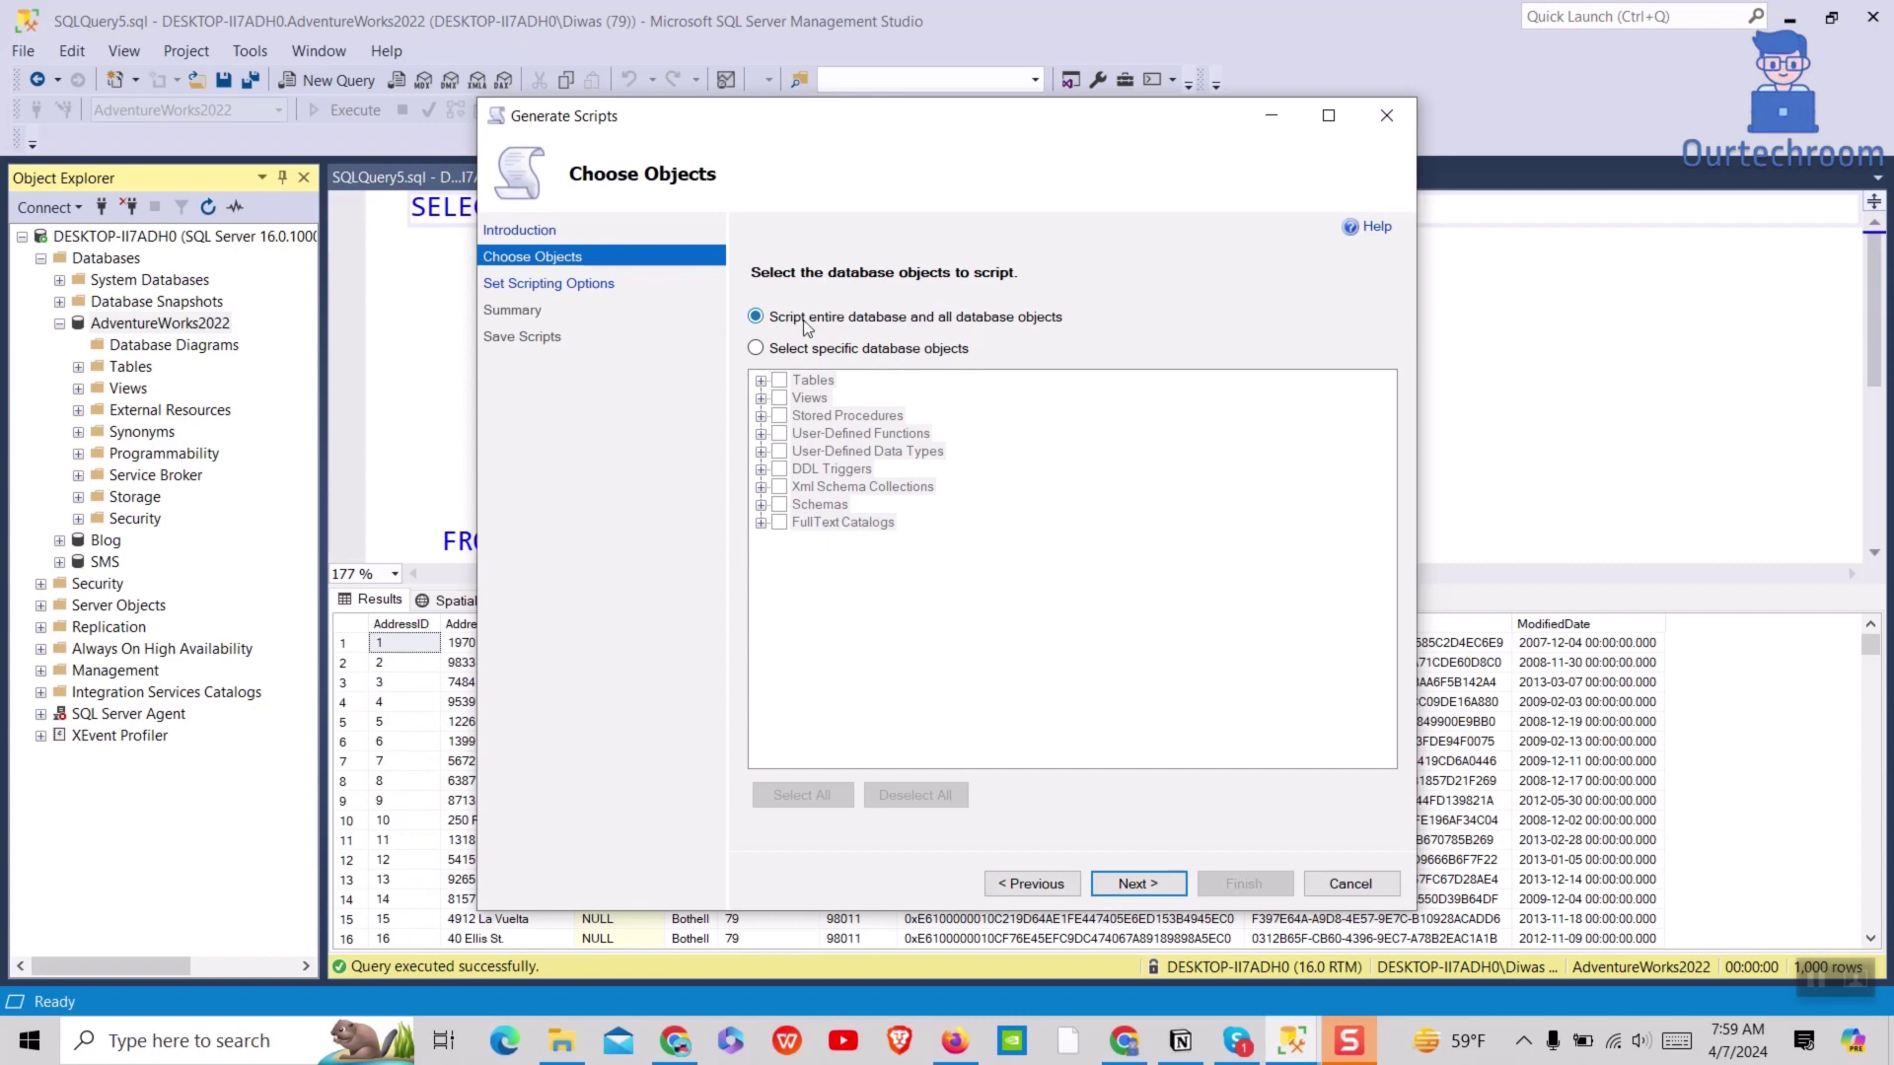
Select only the dbo.ErrorLog and Person.Address tables for scripting, then continue.
{"action": "left_click", "coordinate": [755, 348]}
{"action": "left_click", "coordinate": [761, 381]}
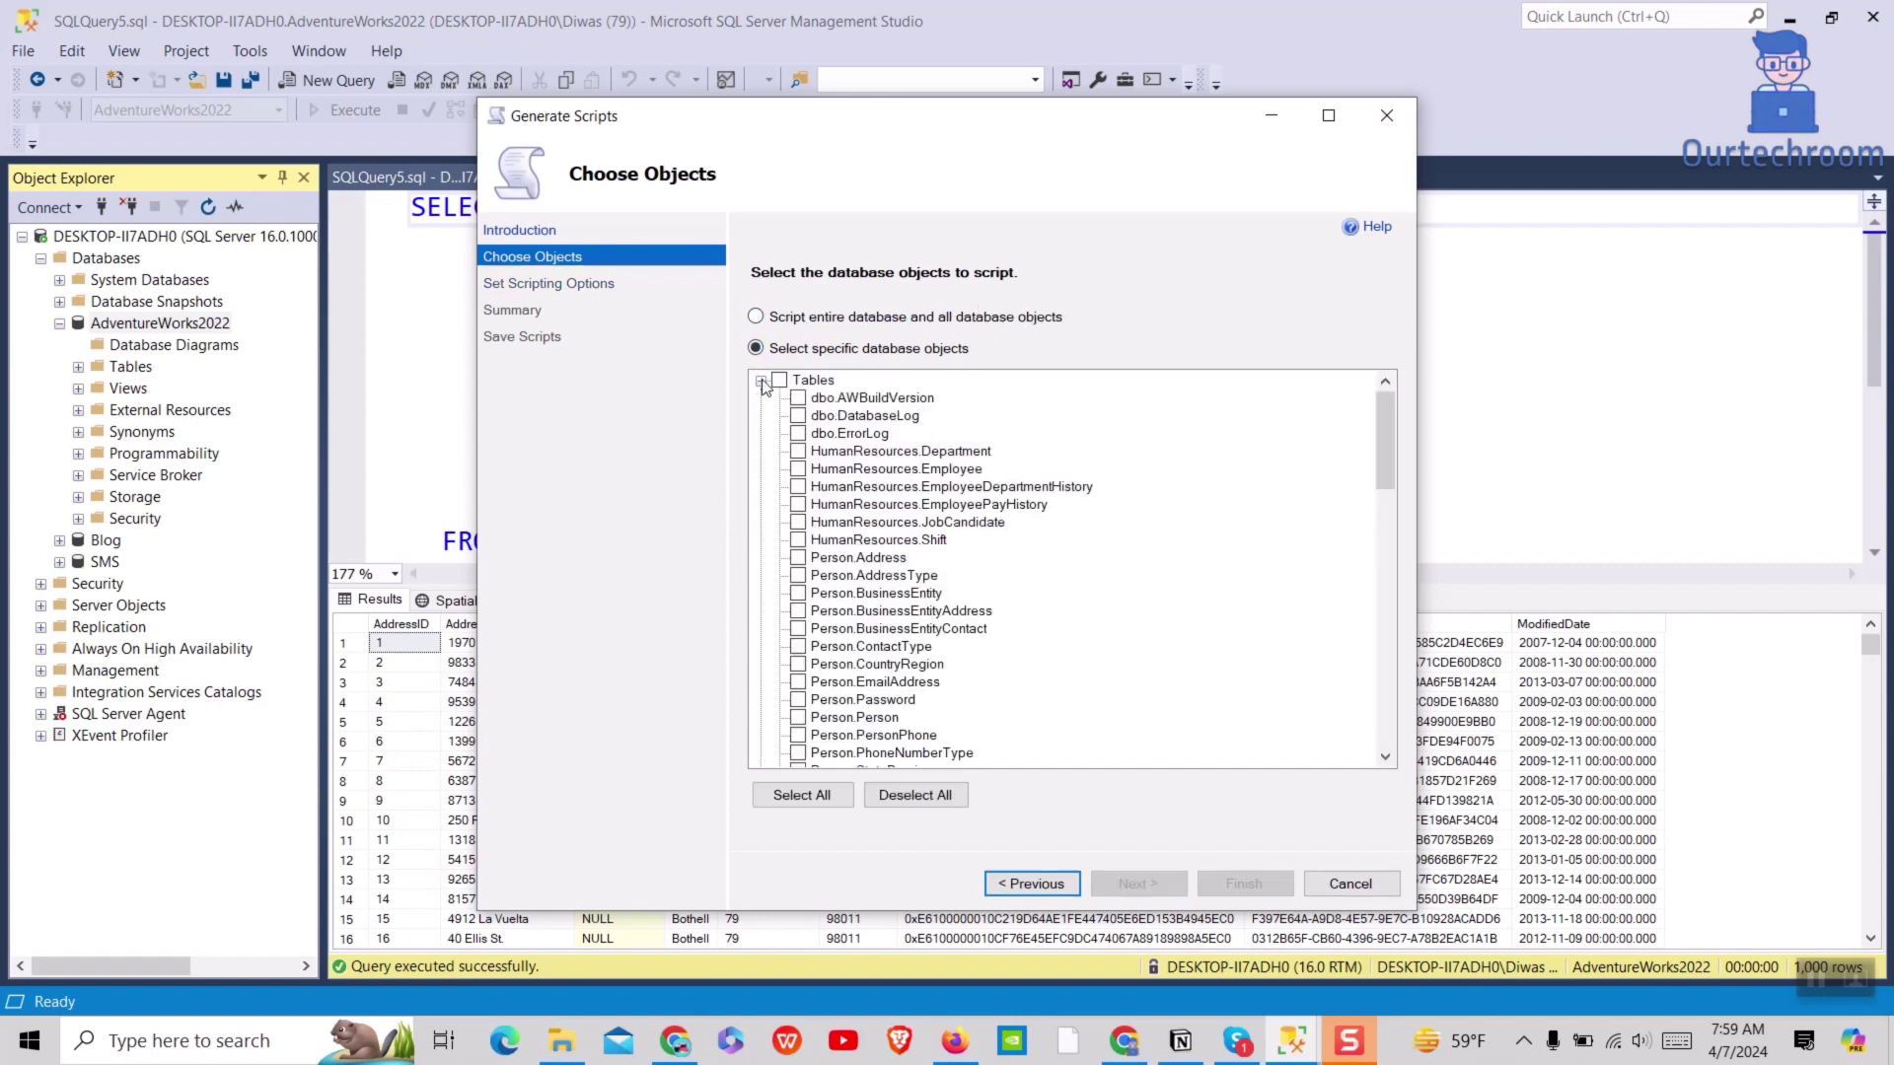
{"action": "left_click", "coordinate": [799, 433]}
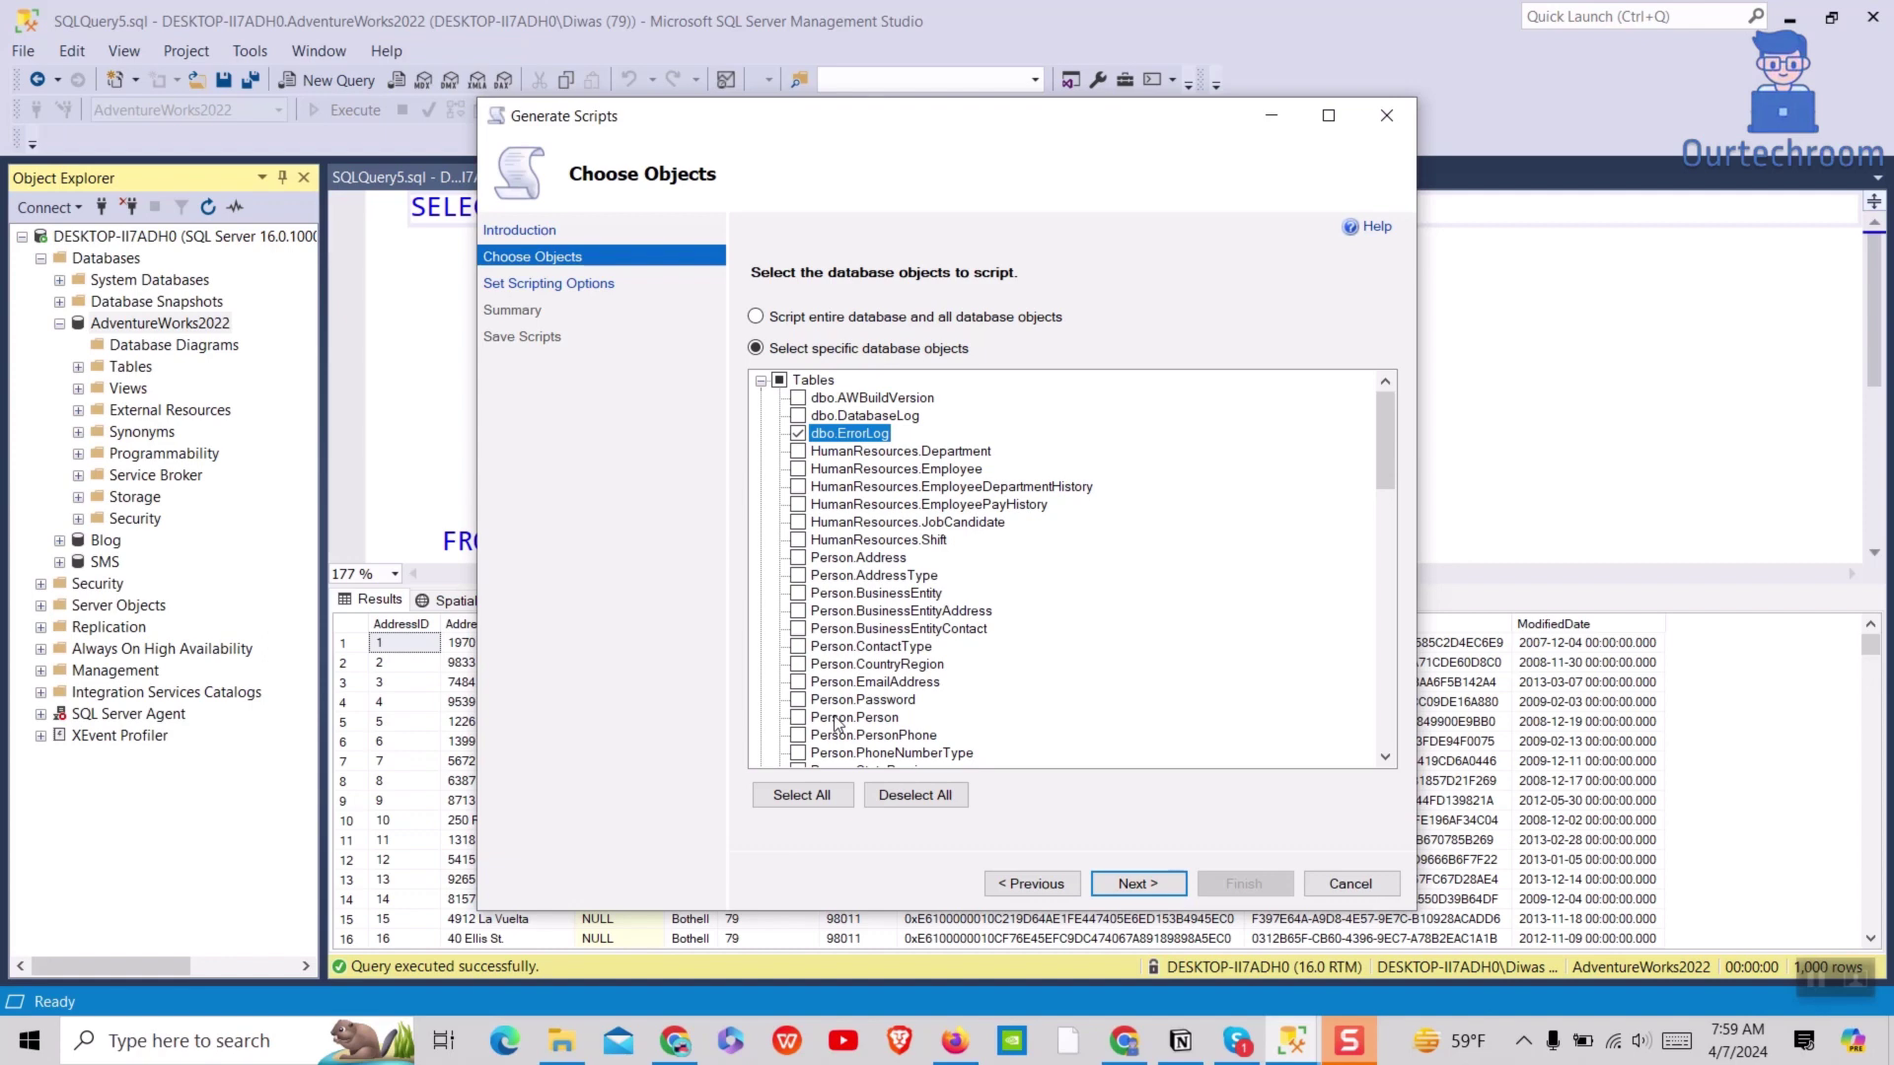
{"action": "left_click", "coordinate": [797, 718]}
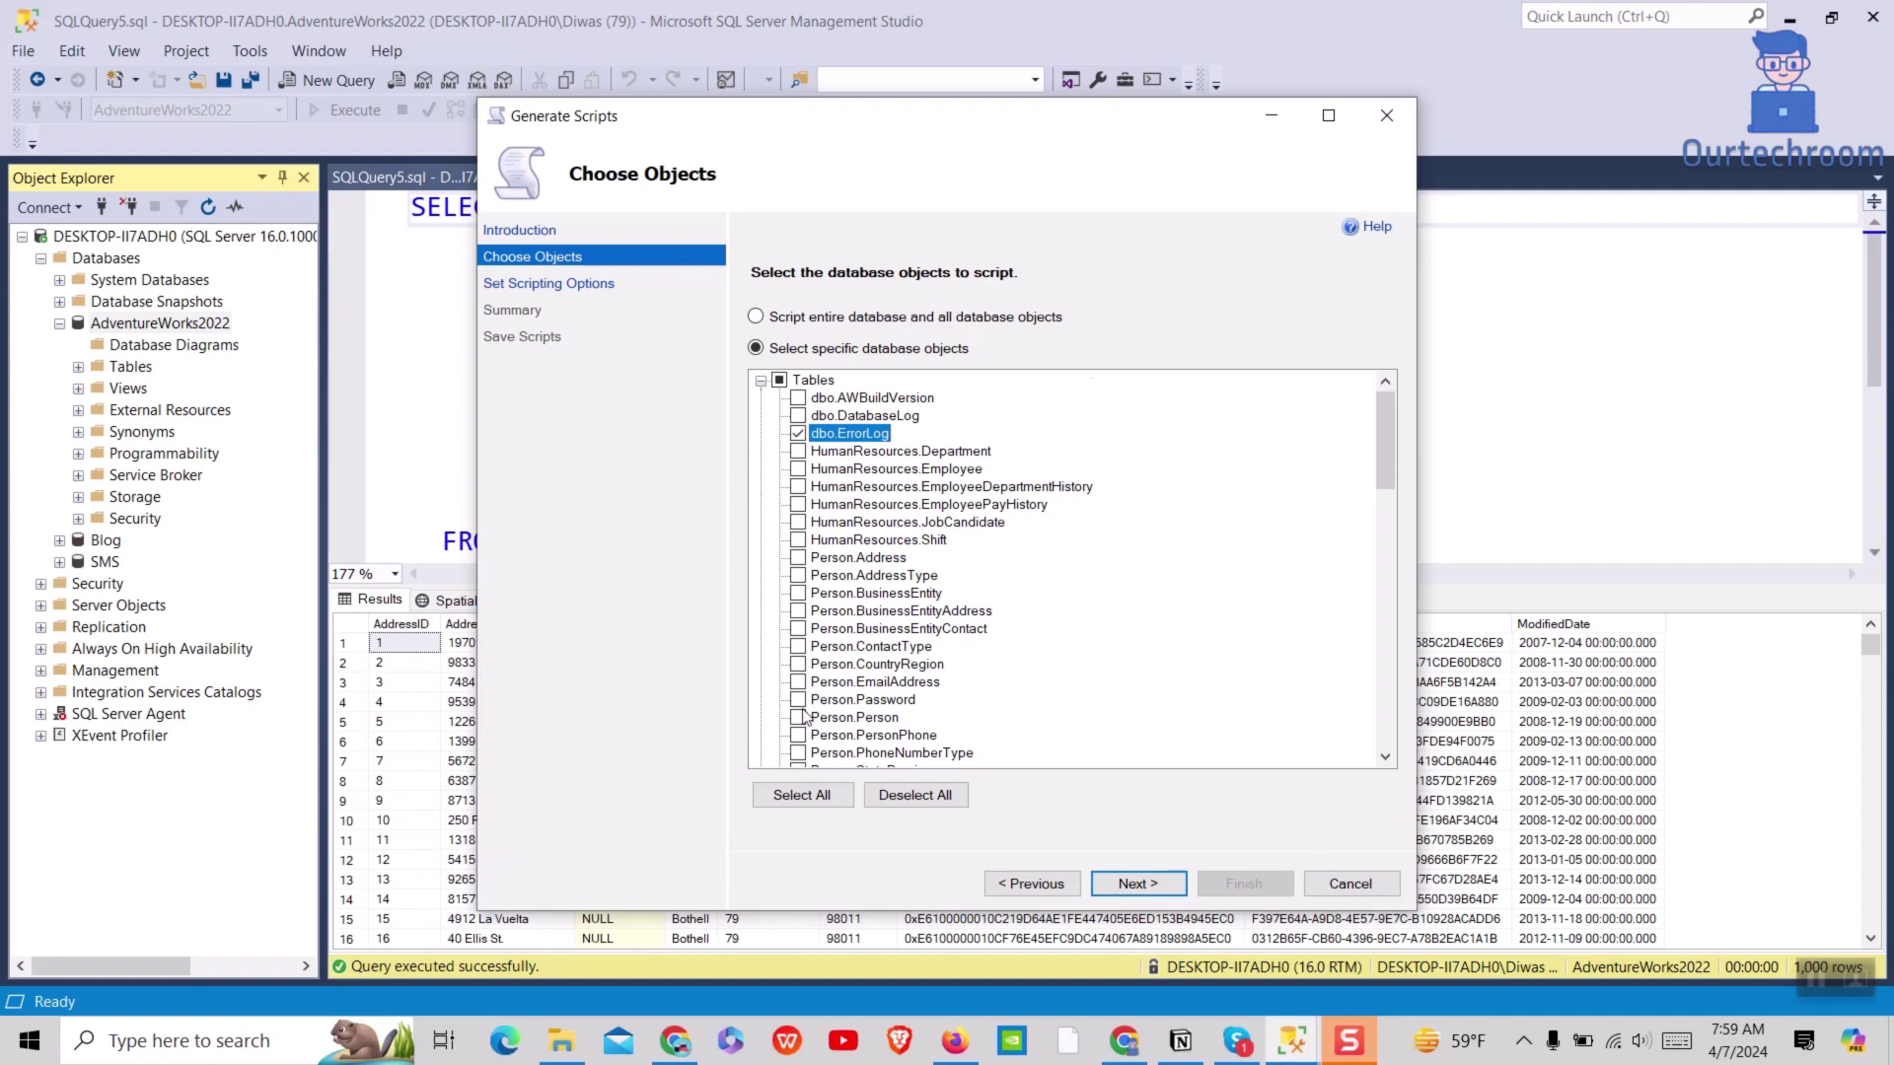
{"action": "left_click", "coordinate": [1136, 883]}
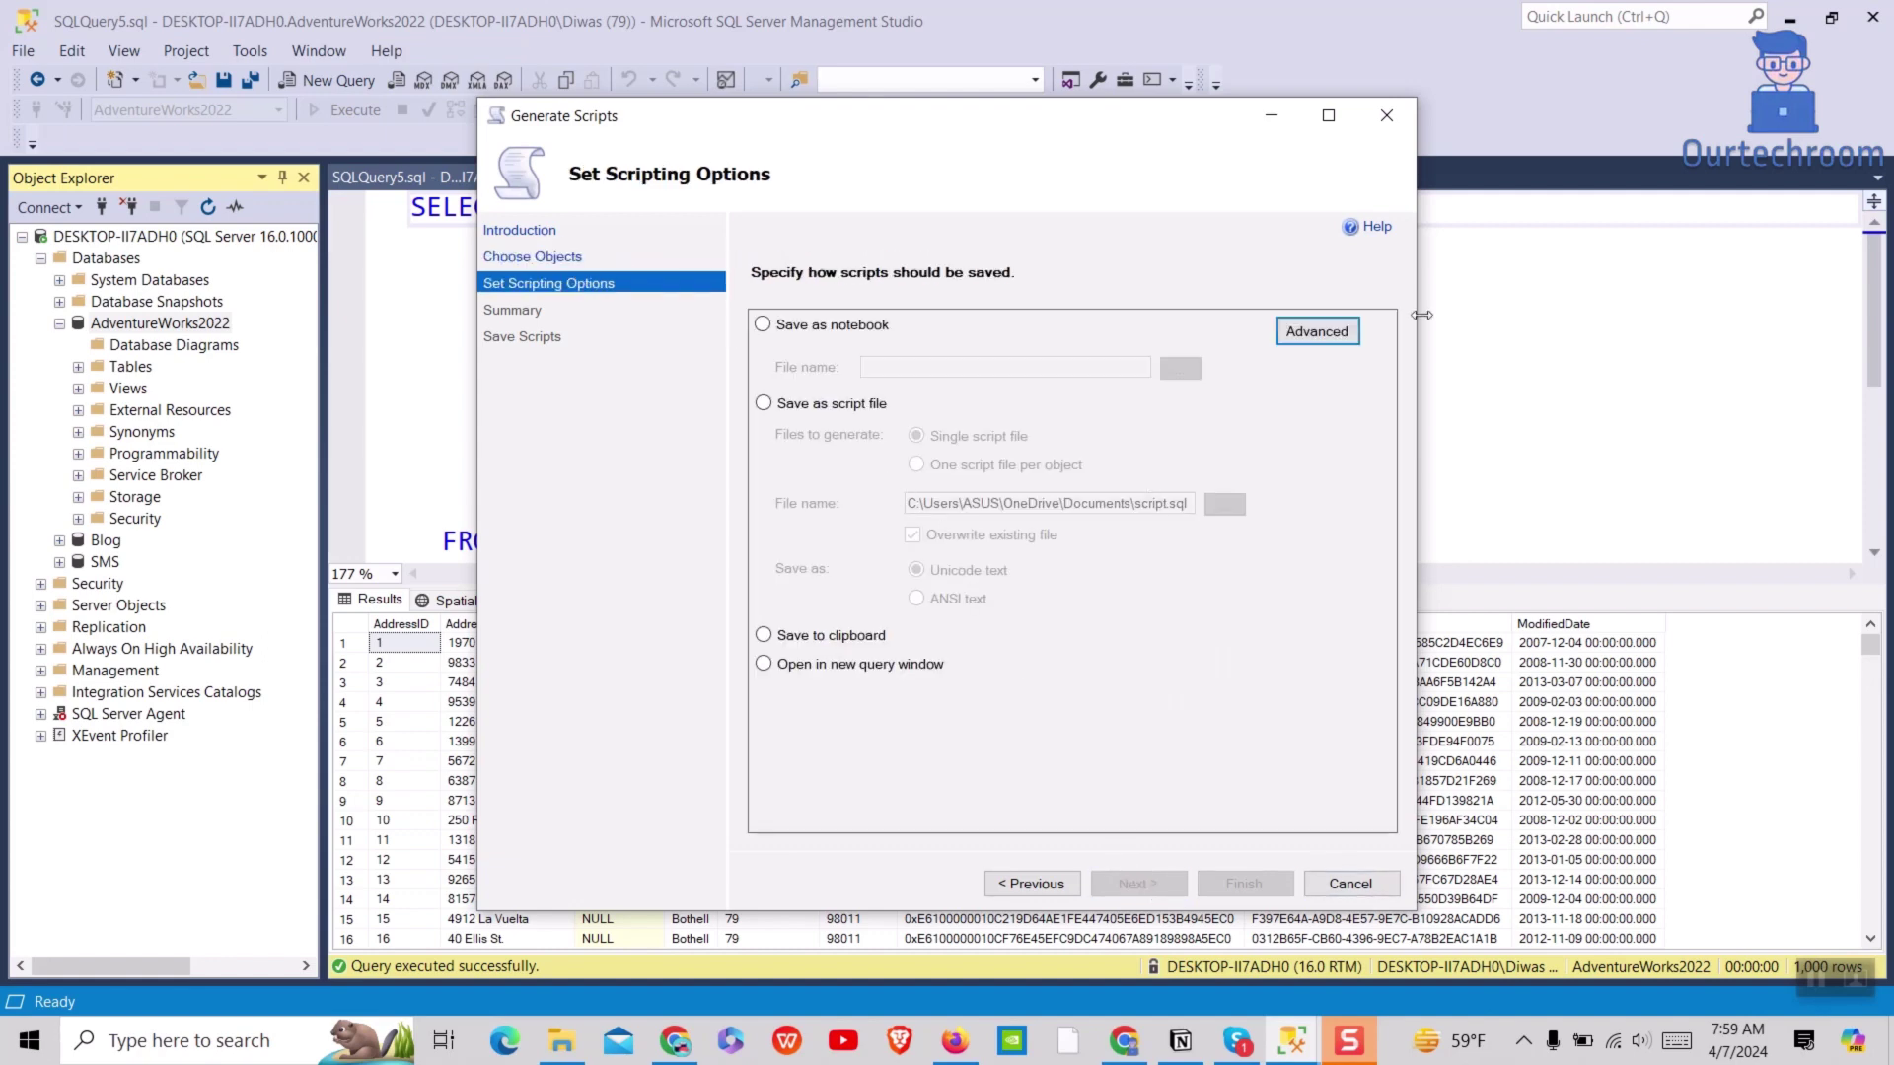
Set 'Types of data to script' to 'Data only' in Advanced scripting options.
{"action": "left_click", "coordinate": [1332, 331]}
{"action": "scroll", "coordinate": [924, 521], "scroll_direction": "down", "scroll_amount": 3}
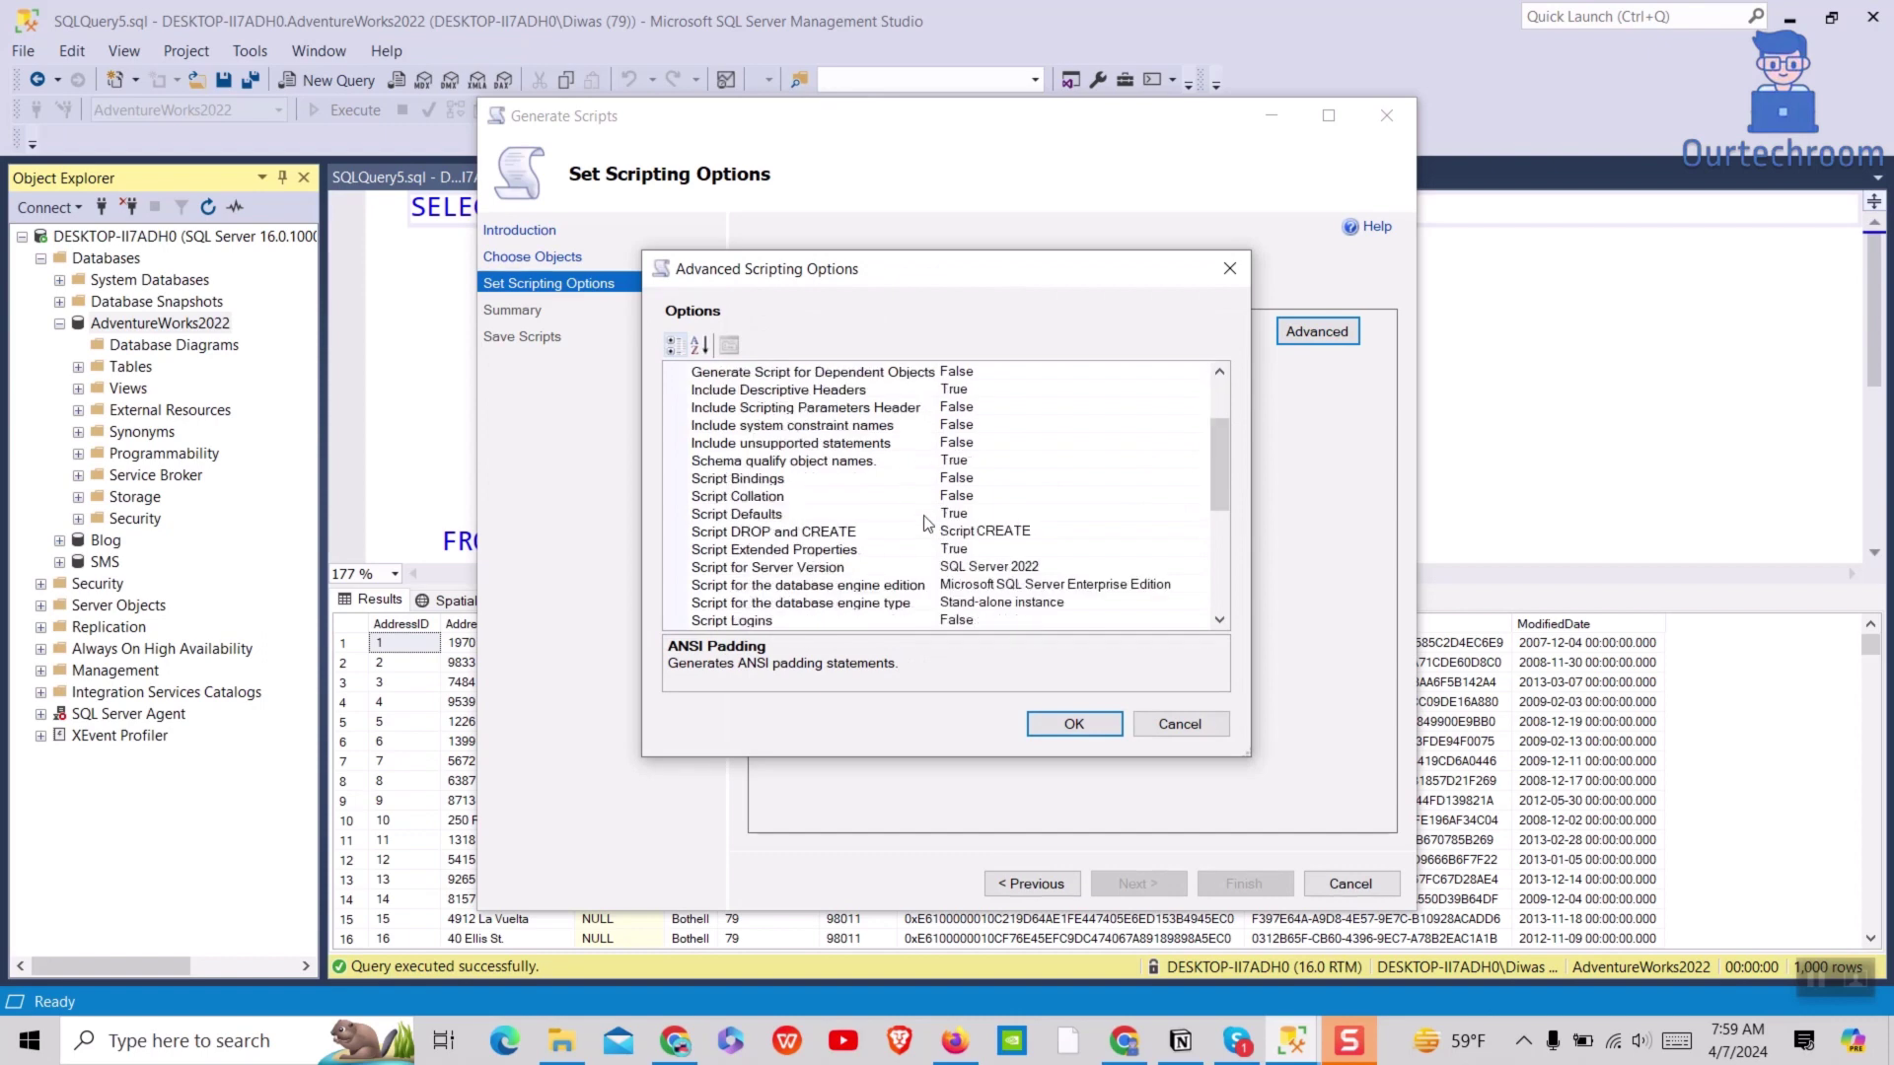
{"action": "scroll", "coordinate": [924, 521], "scroll_direction": "down", "scroll_amount": 3}
{"action": "scroll", "coordinate": [924, 521], "scroll_direction": "down", "scroll_amount": 3}
{"action": "left_click", "coordinate": [1052, 551]}
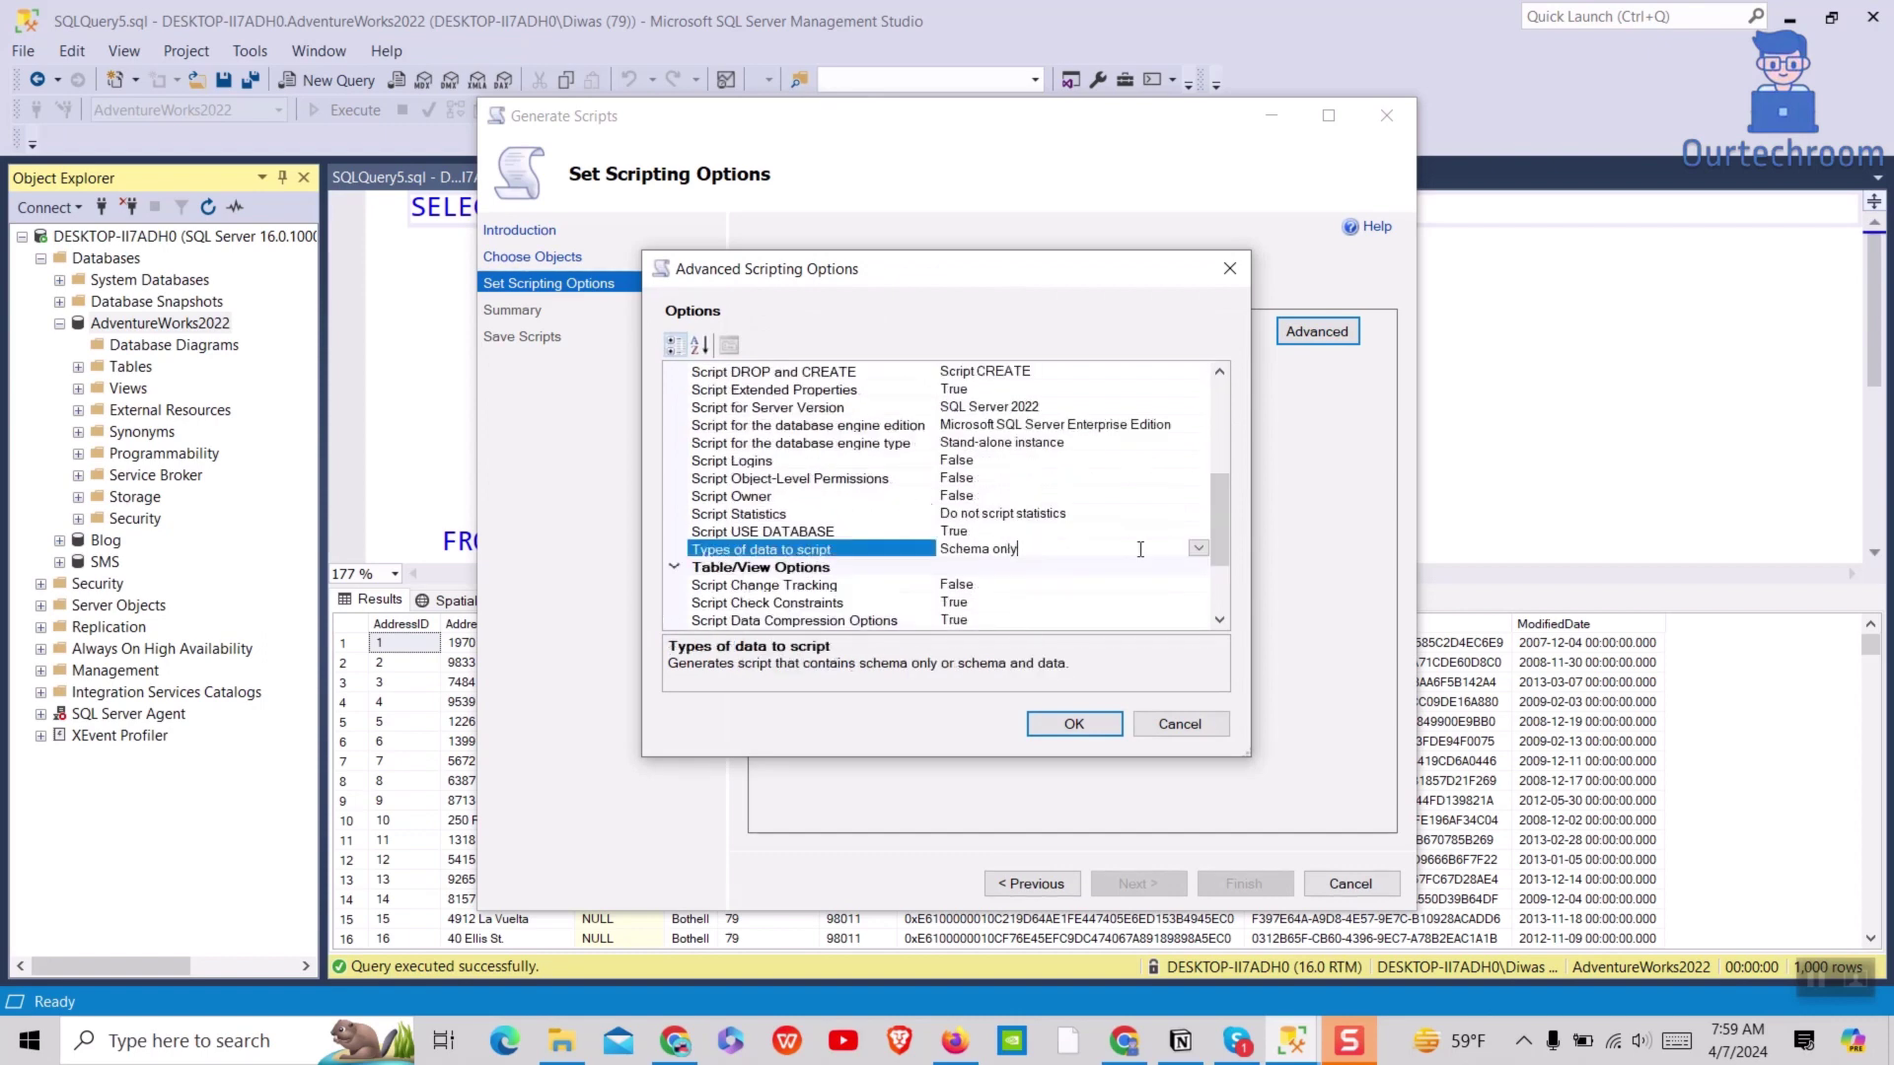
{"action": "left_click", "coordinate": [1197, 550]}
{"action": "left_click", "coordinate": [1000, 583]}
{"action": "left_click", "coordinate": [1087, 732]}
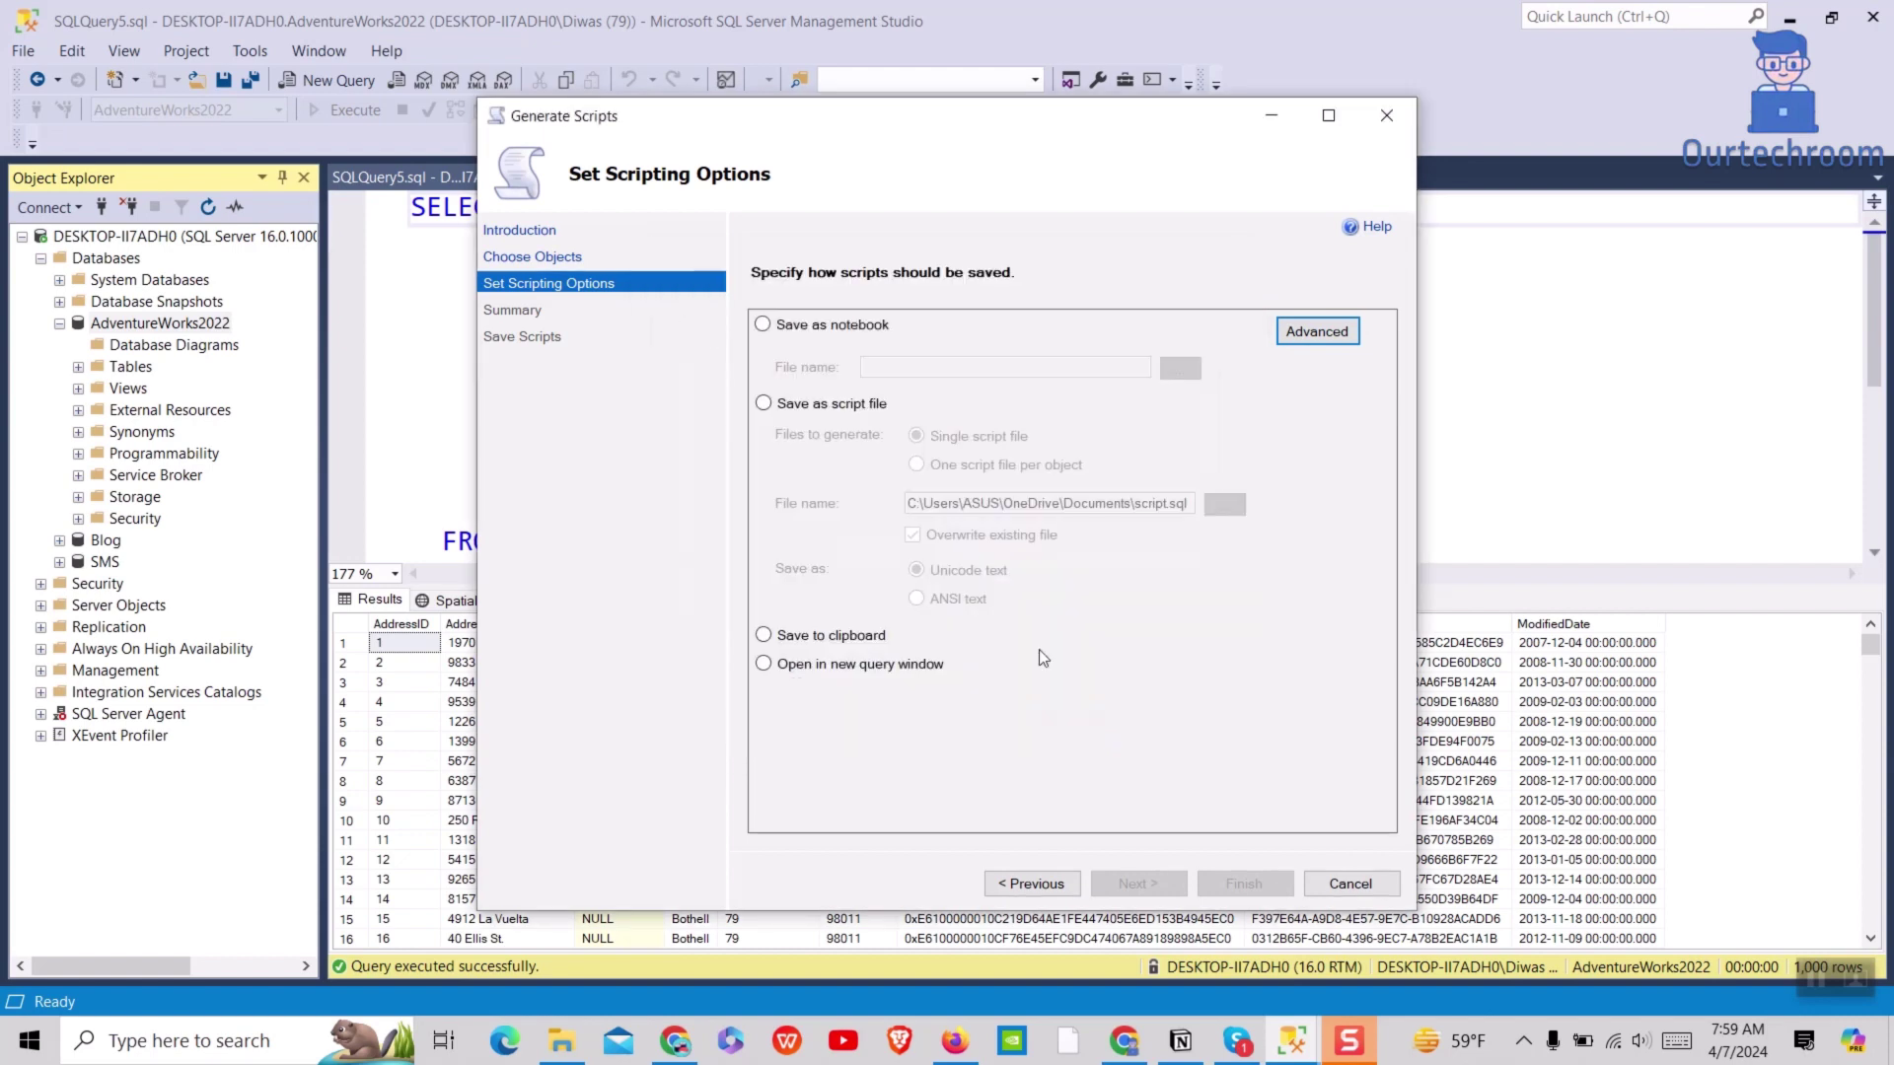
Save the script as a single file, AdventureDB_DataOnly, on the Desktop.
{"action": "left_click", "coordinate": [829, 404]}
{"action": "left_click", "coordinate": [1219, 503]}
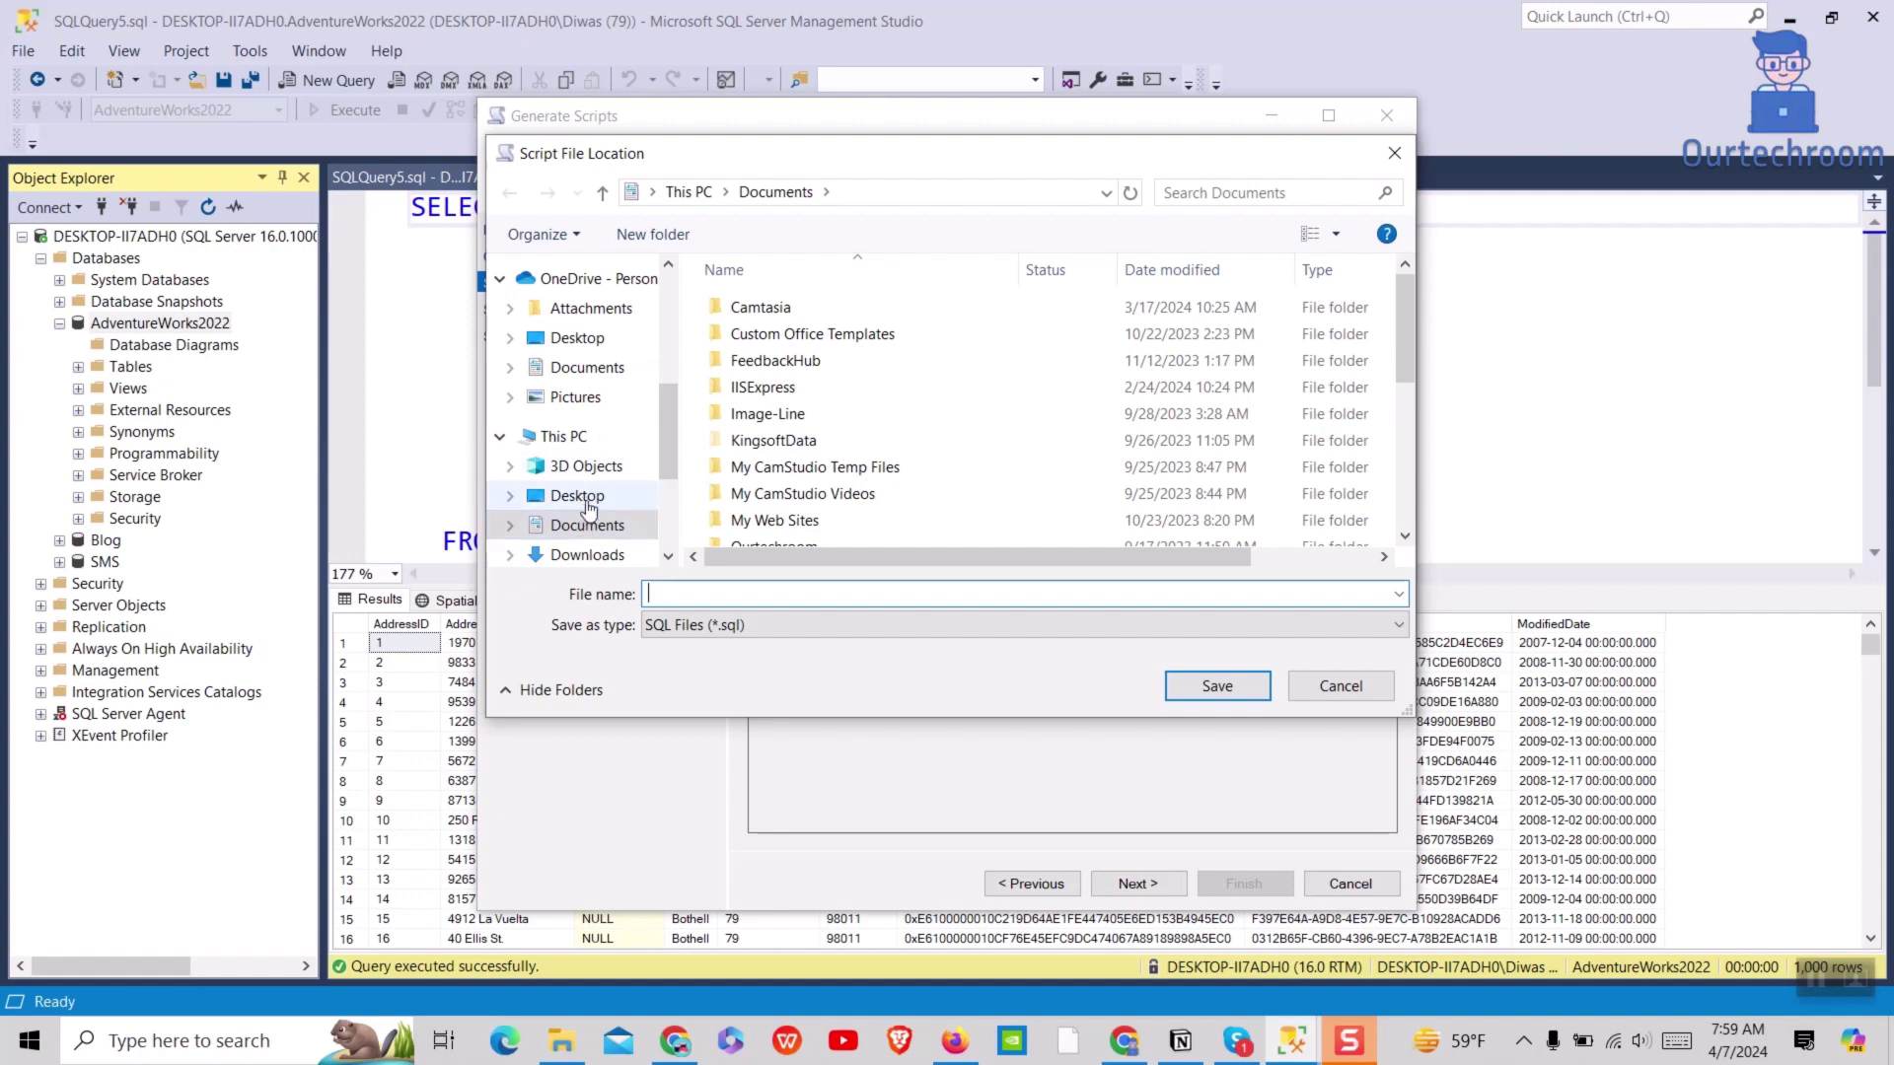
{"action": "left_click", "coordinate": [577, 339]}
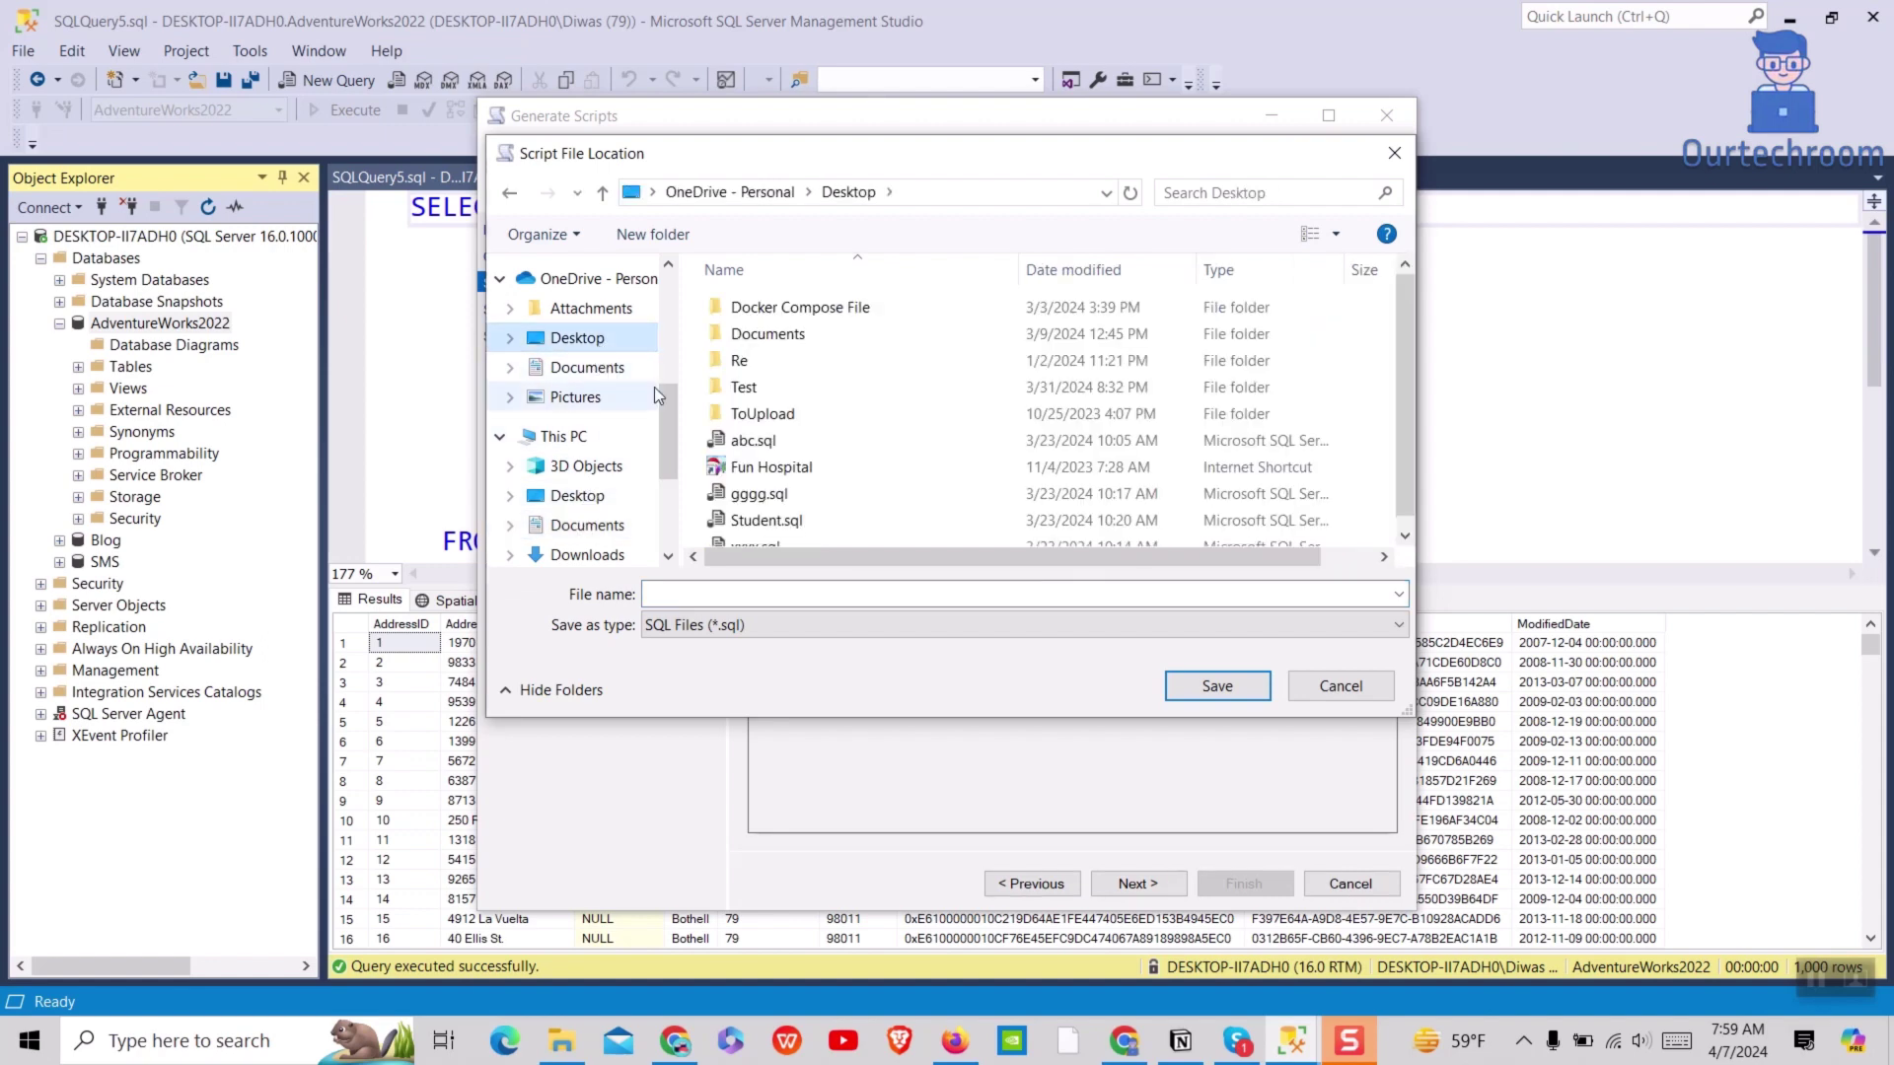
{"action": "left_click", "coordinate": [745, 592]}
{"action": "type", "text": "Ad"}
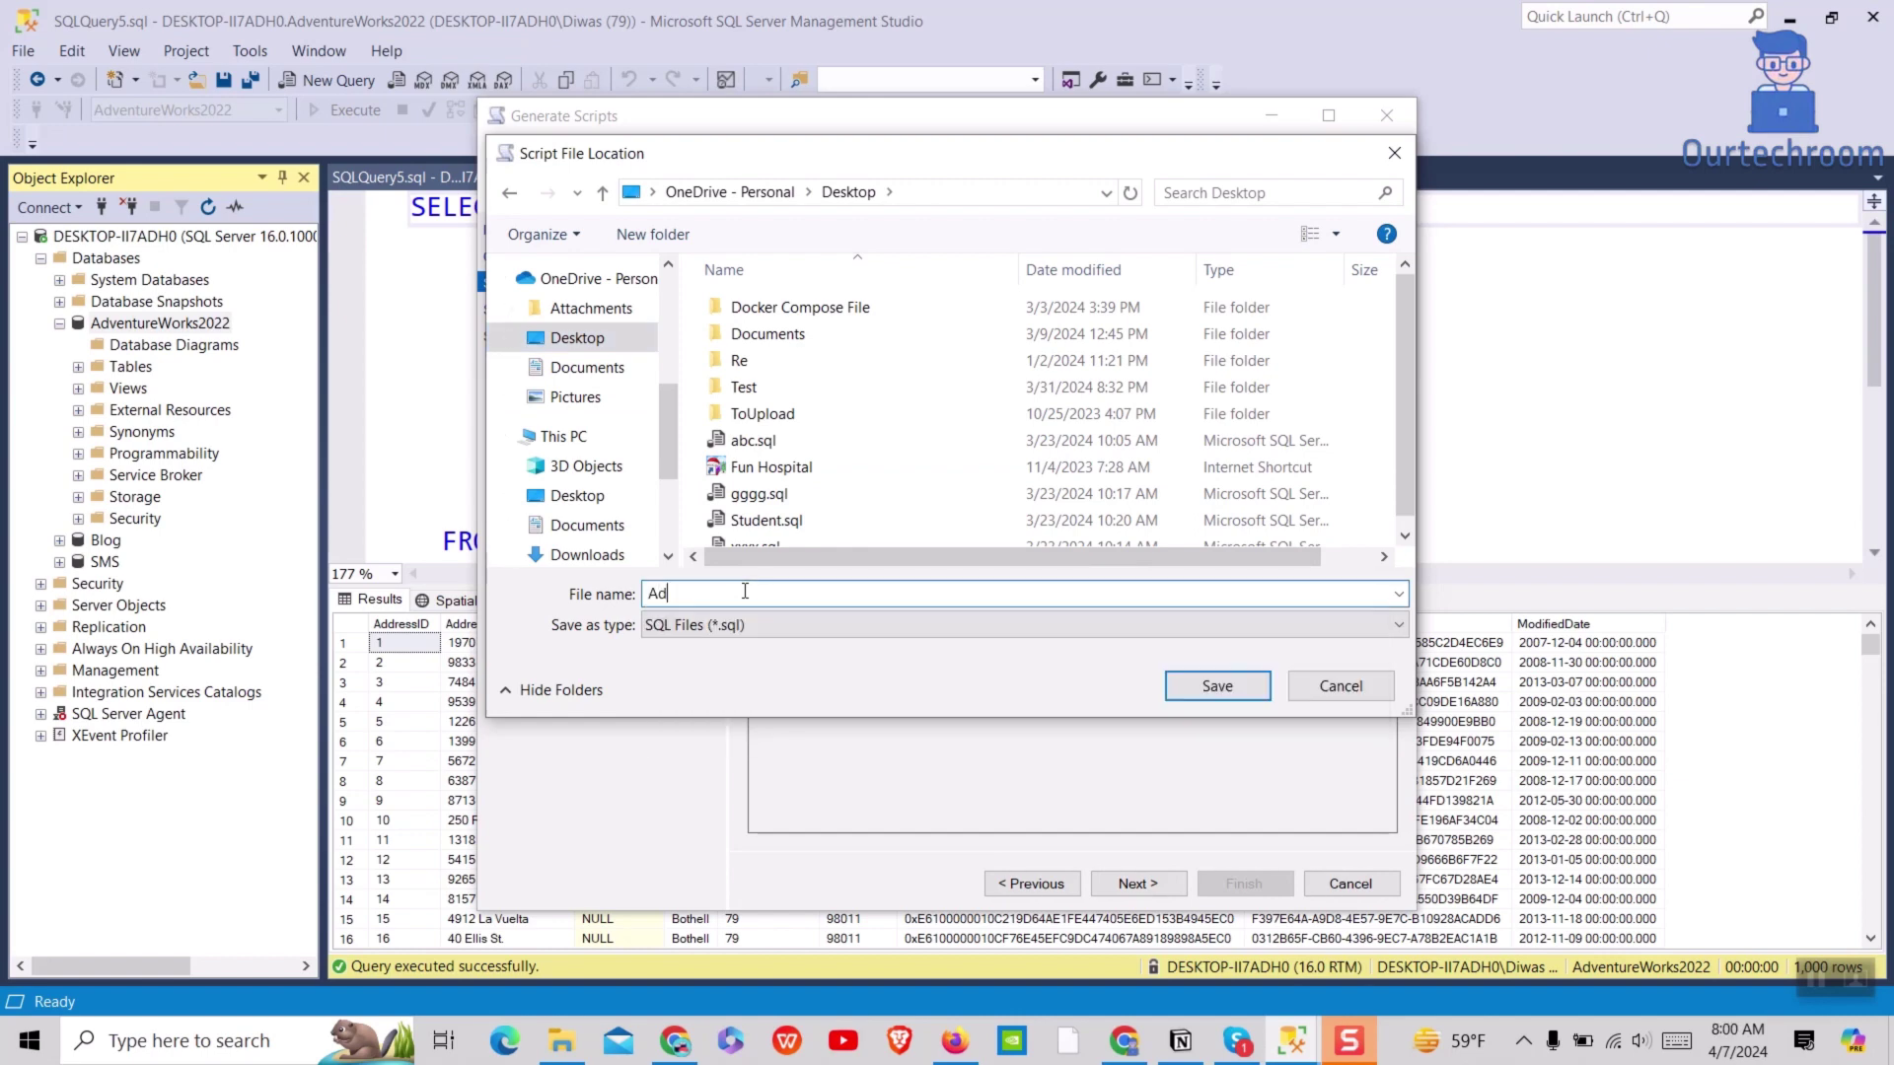
{"action": "type", "text": "ventureDB"}
{"action": "type", "text": "_DataOnly"}
{"action": "left_click", "coordinate": [1217, 686]}
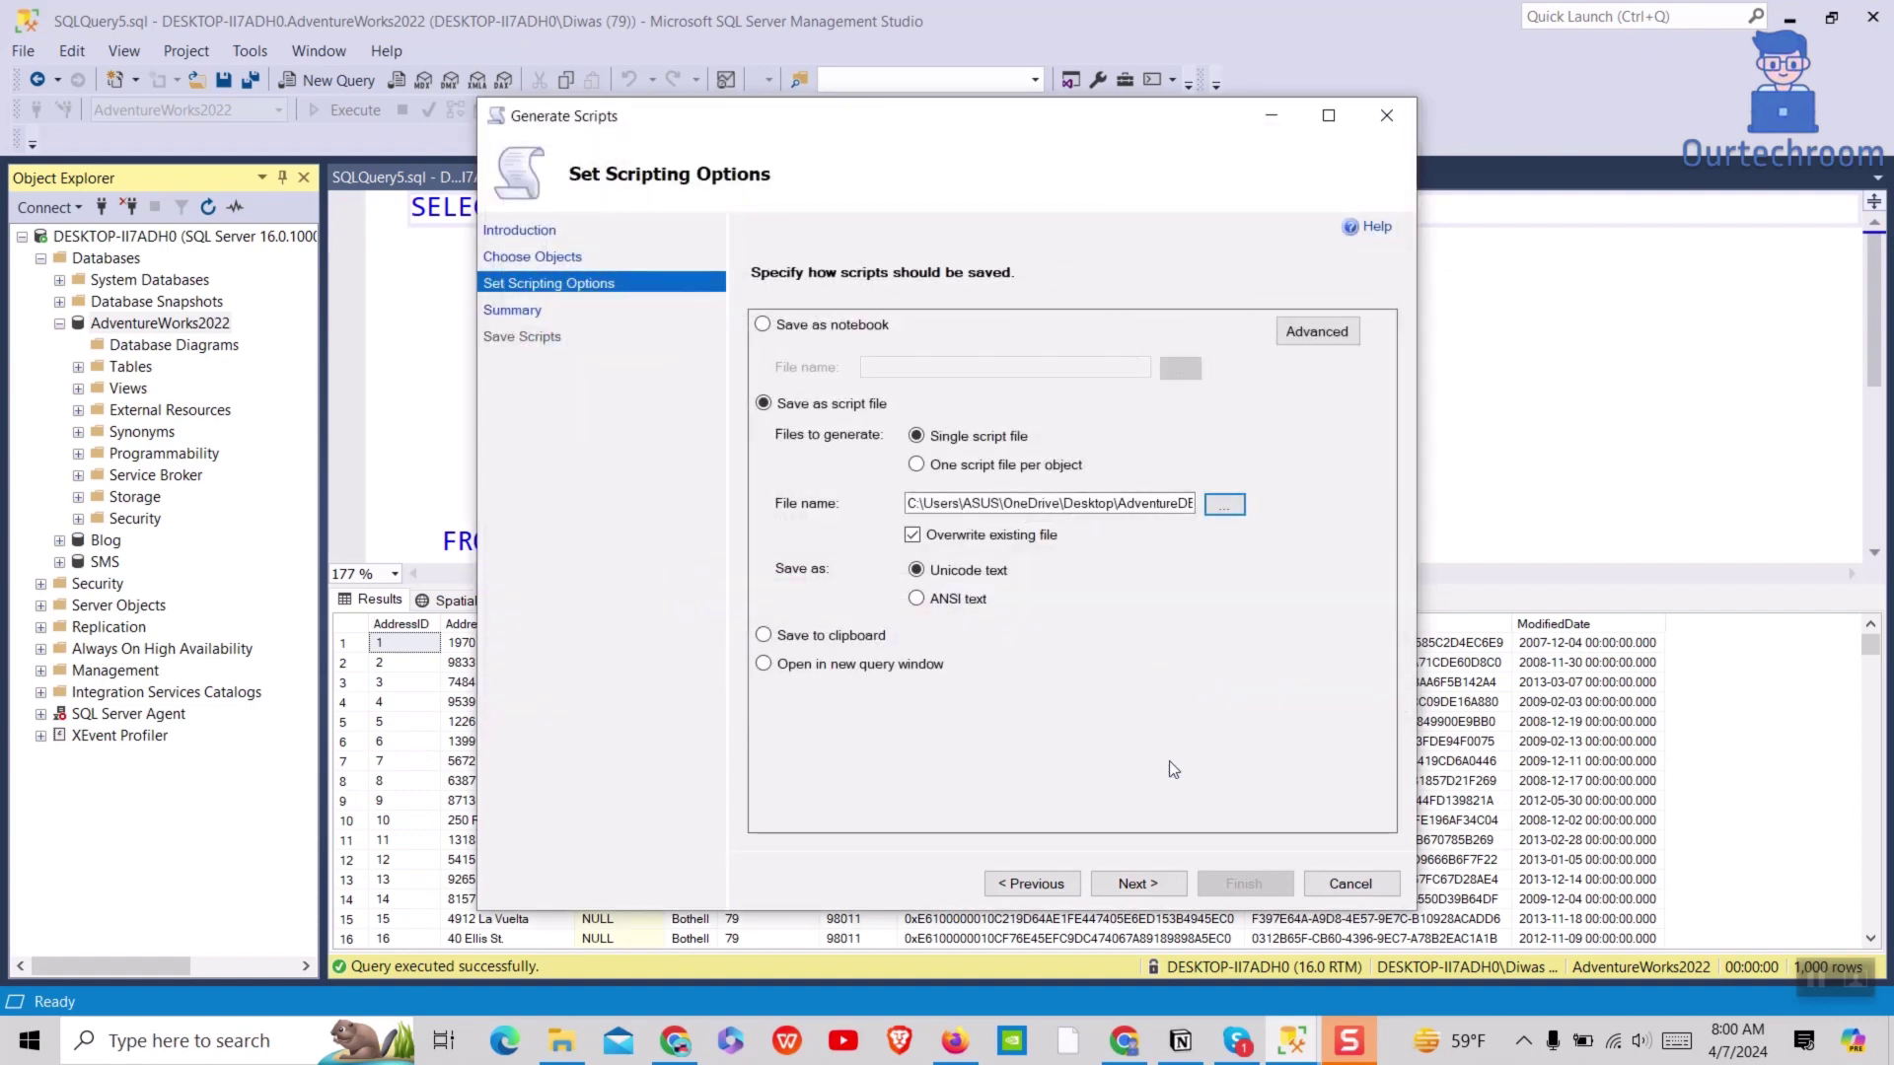
Review the summary, generate the data-only script, and close the wizard.
{"action": "left_click", "coordinate": [1139, 884]}
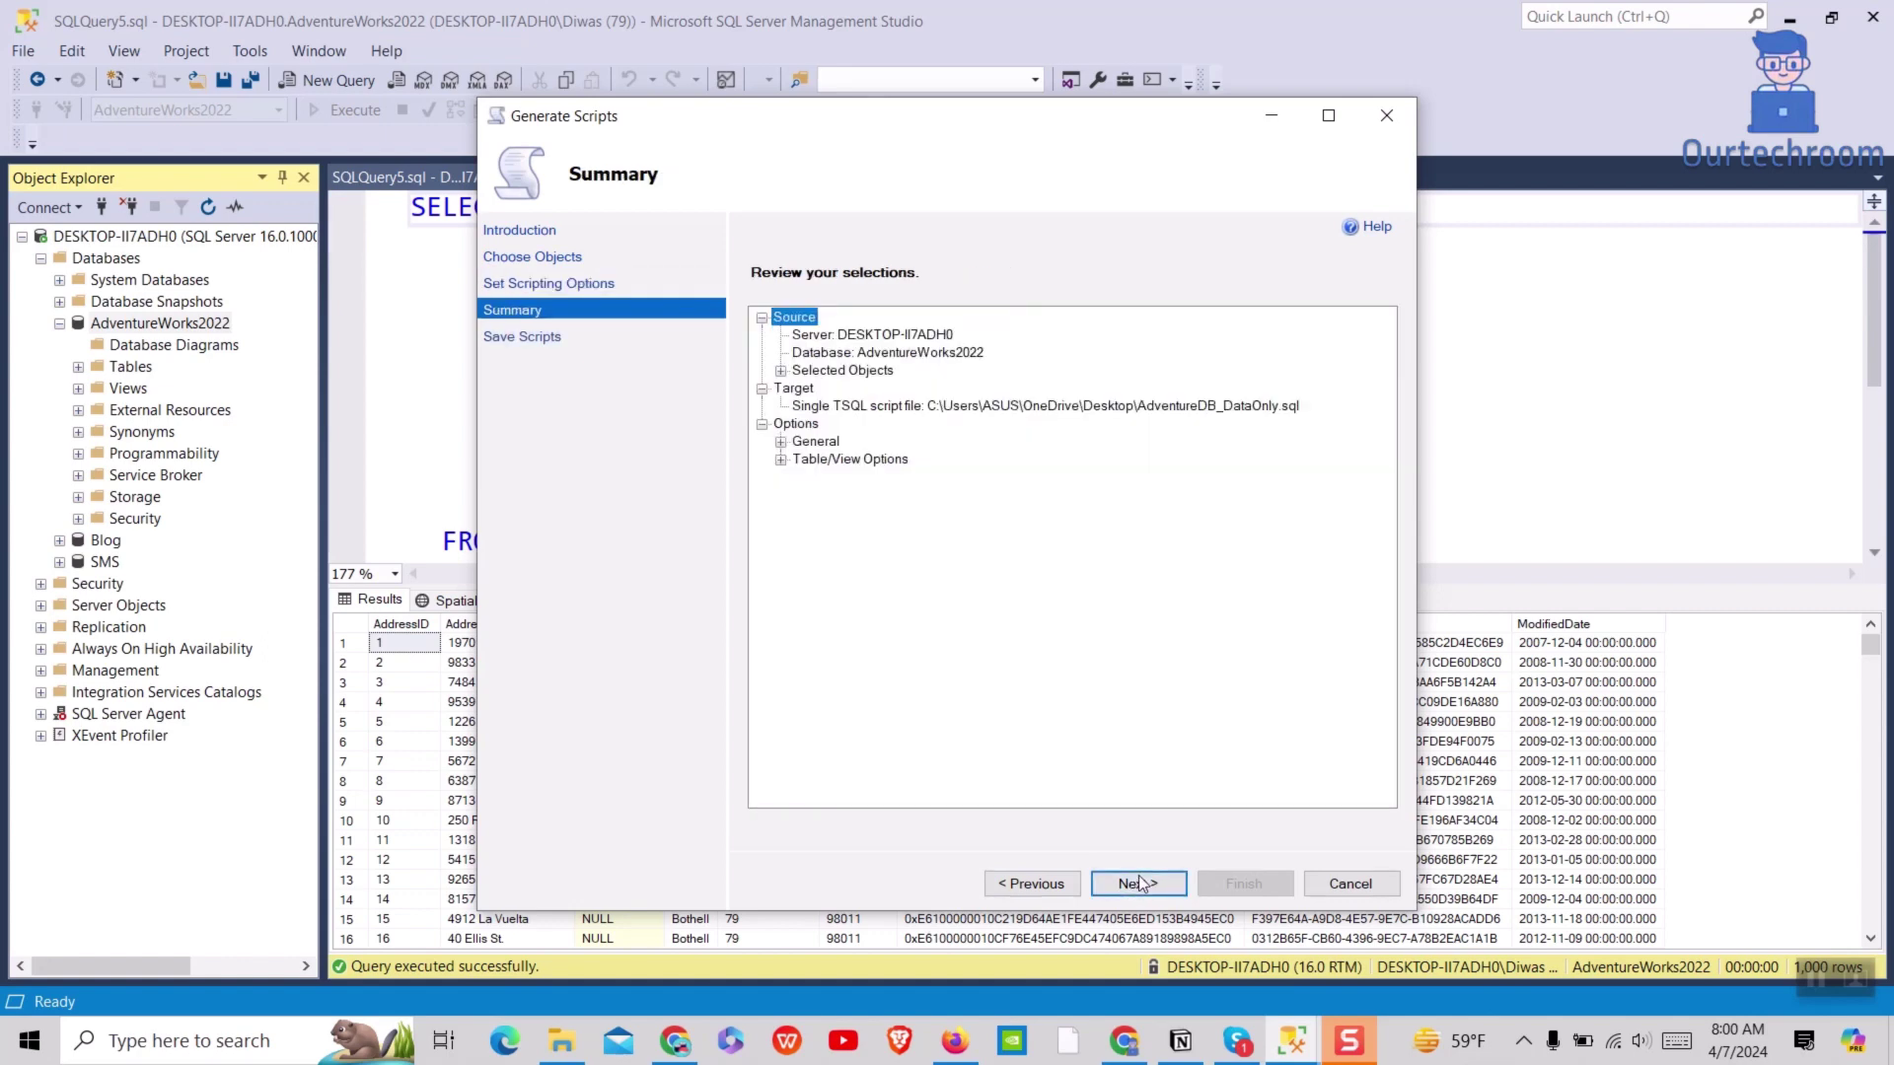
{"action": "left_click", "coordinate": [1146, 884]}
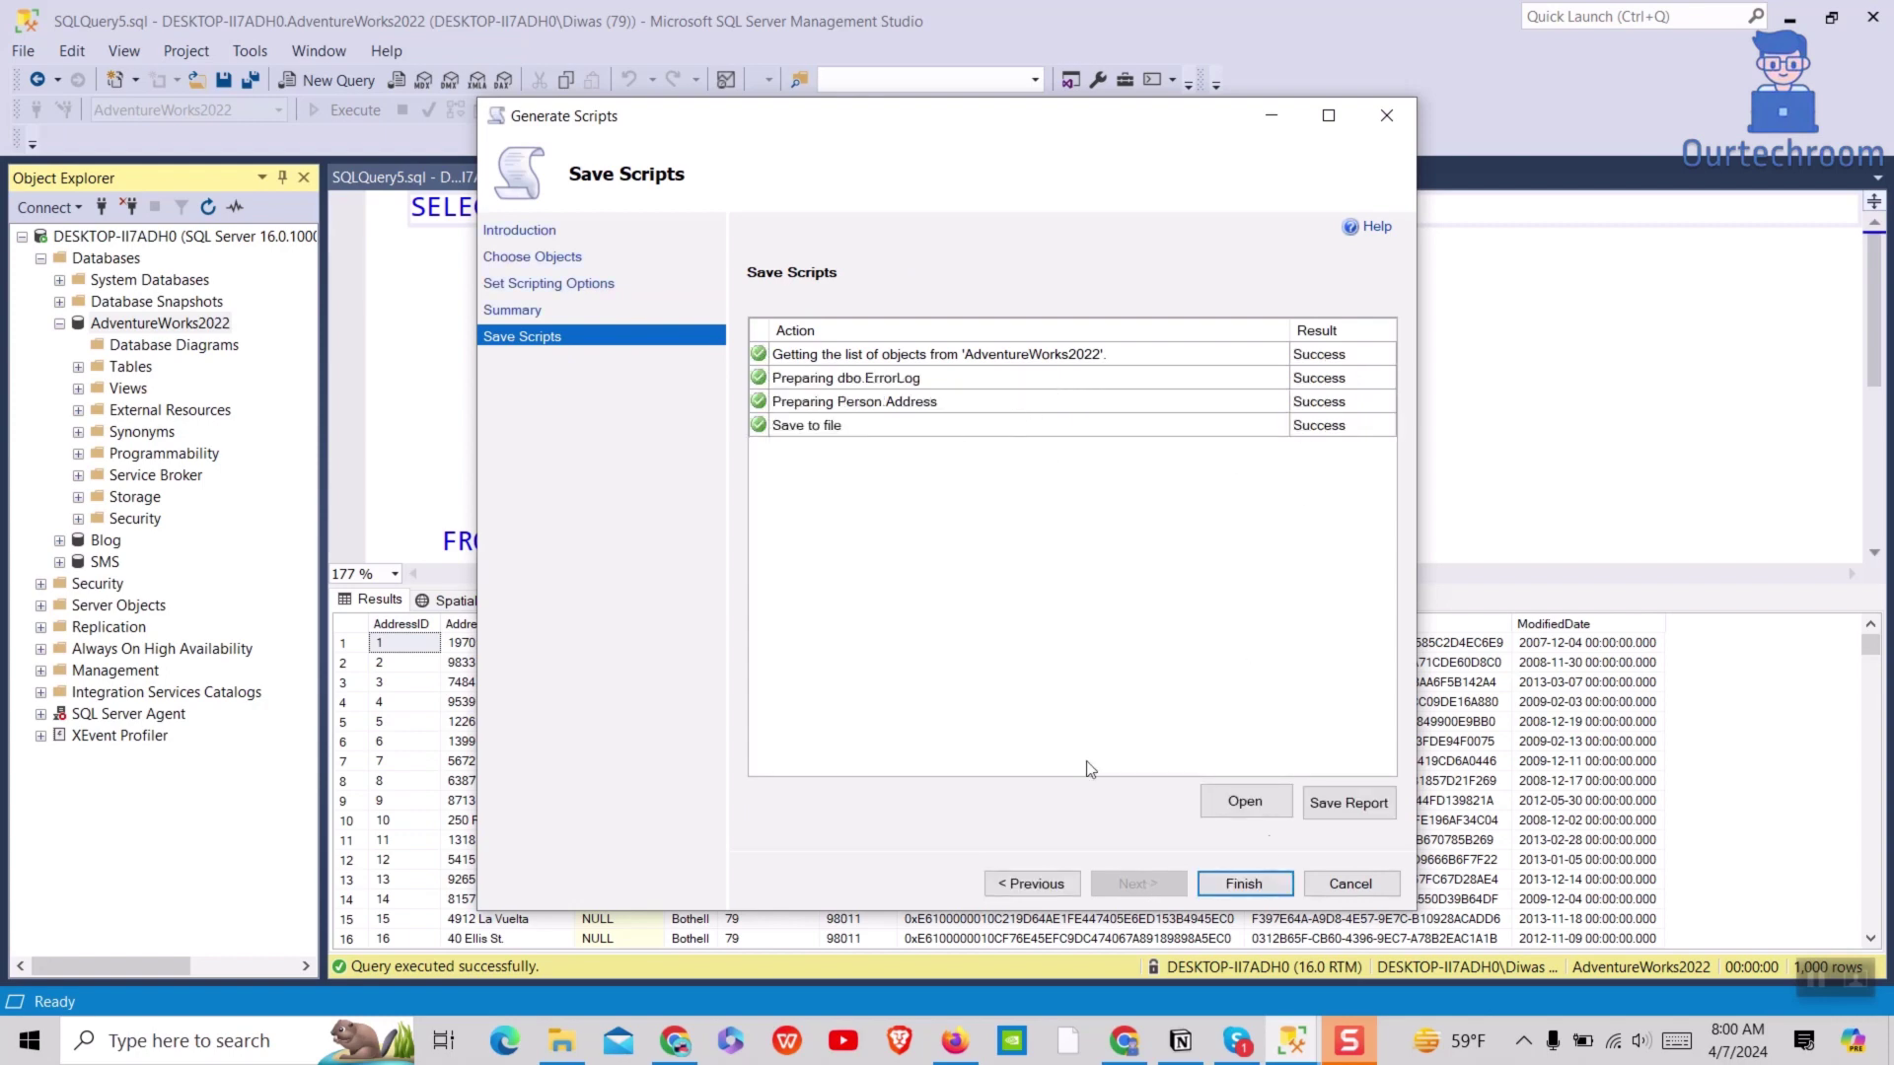
{"action": "left_click", "coordinate": [1244, 883]}
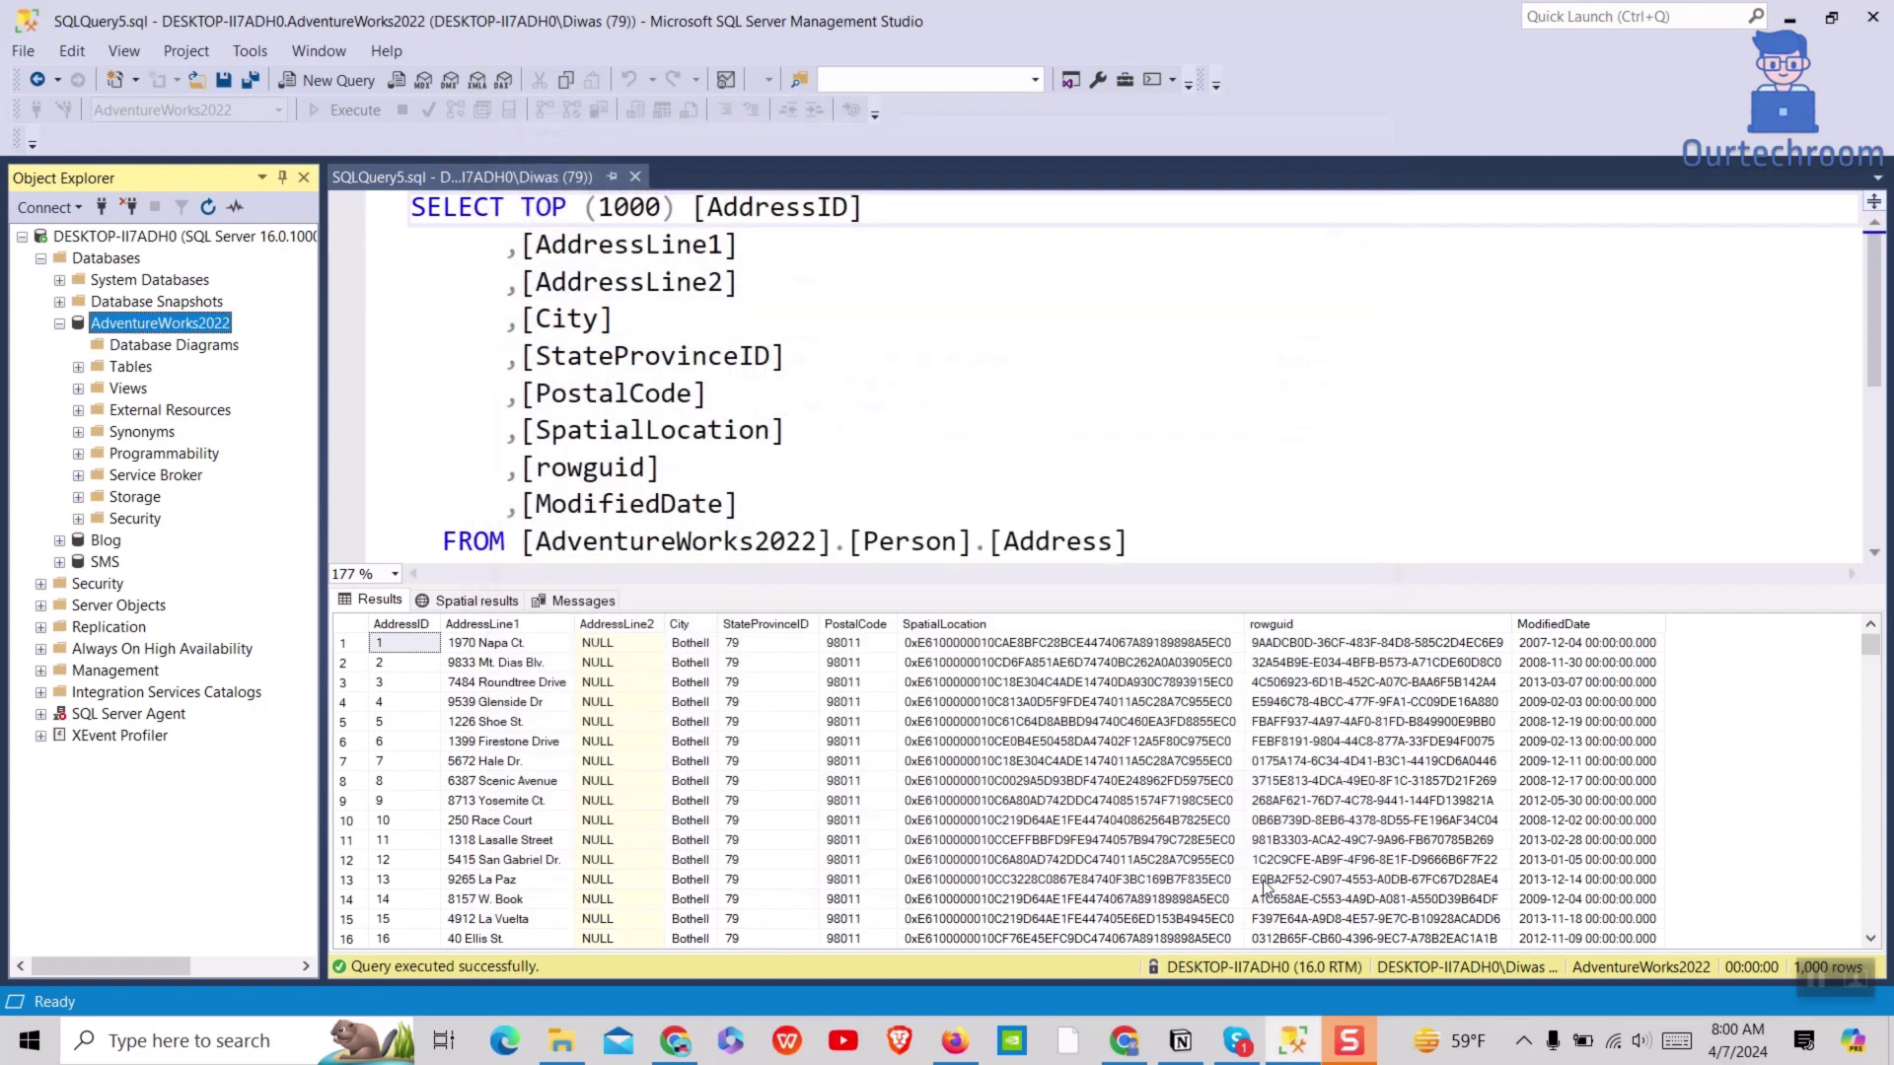
Open AdventureDB_DataOnly.sql from the Desktop in Notepad.
{"action": "left_click", "coordinate": [1788, 16]}
{"action": "right_click", "coordinate": [516, 915]}
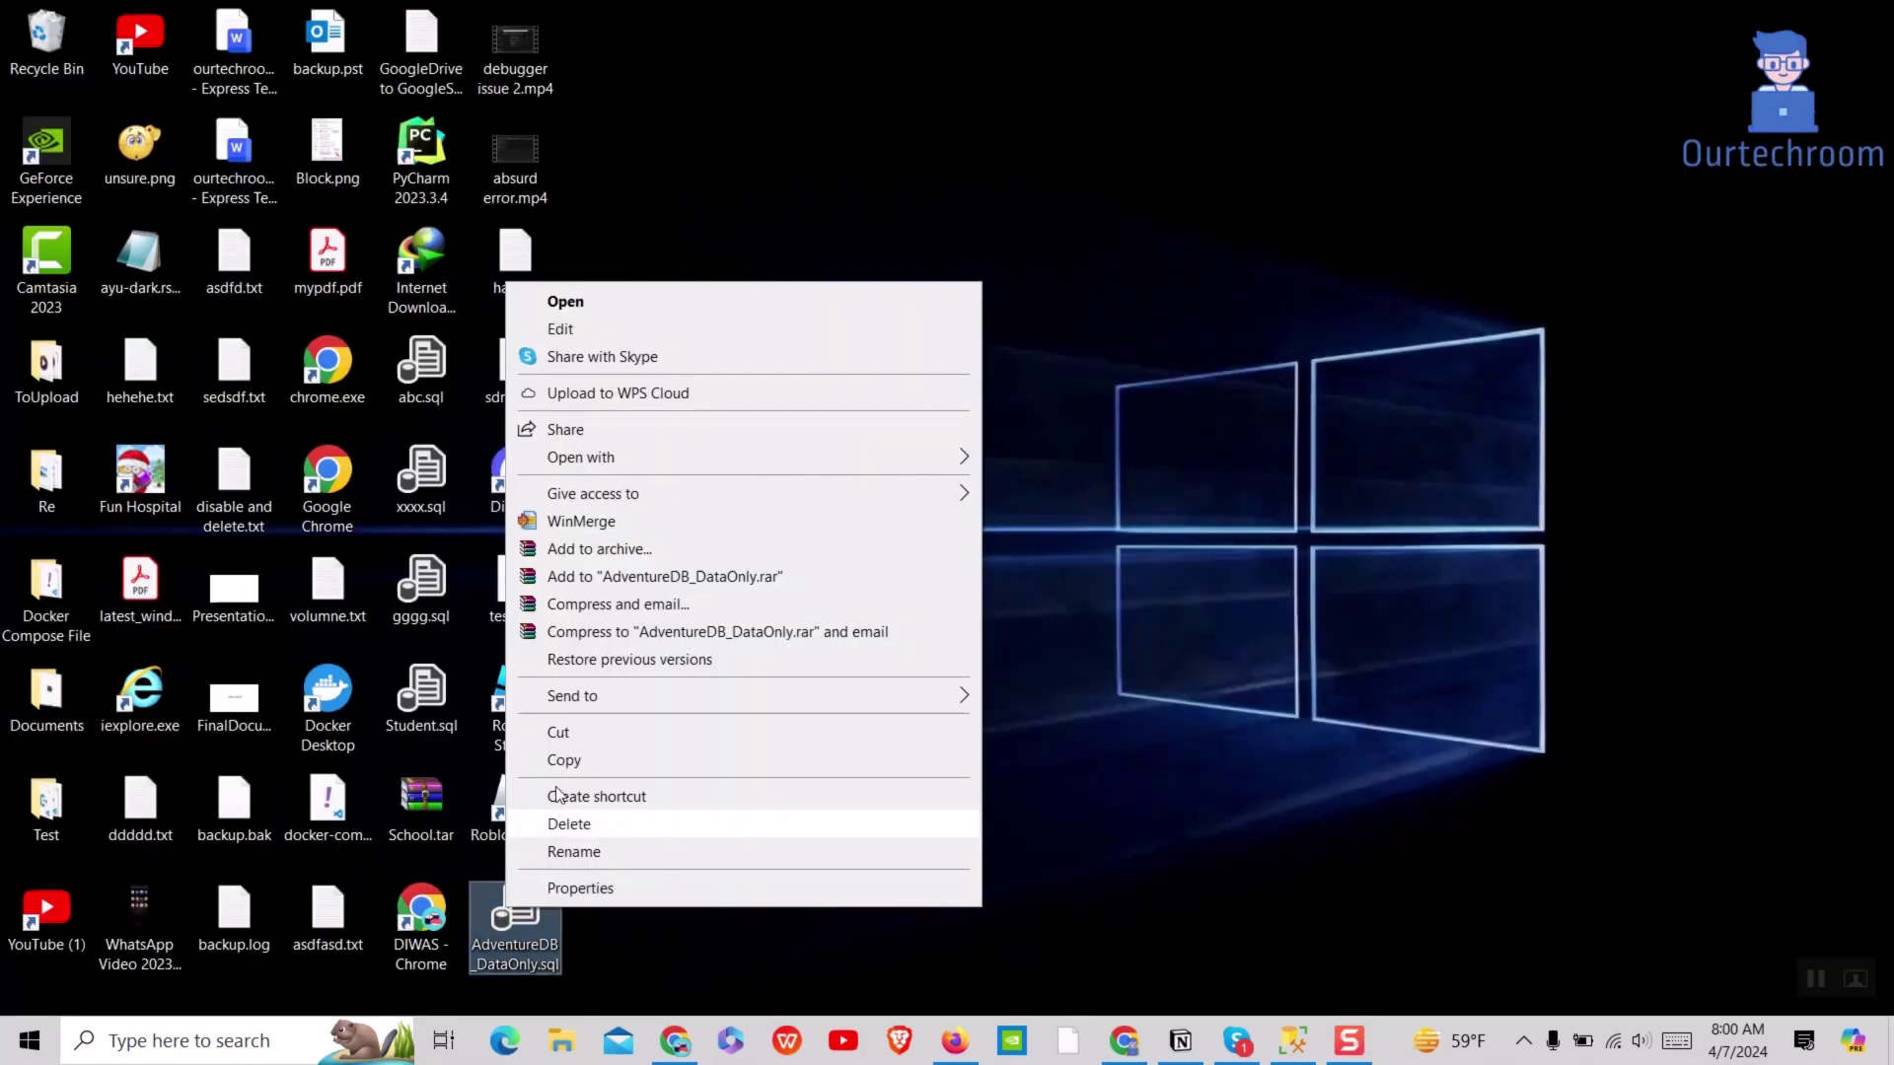
{"action": "left_click", "coordinate": [669, 319]}
{"action": "double_click", "coordinate": [920, 549]}
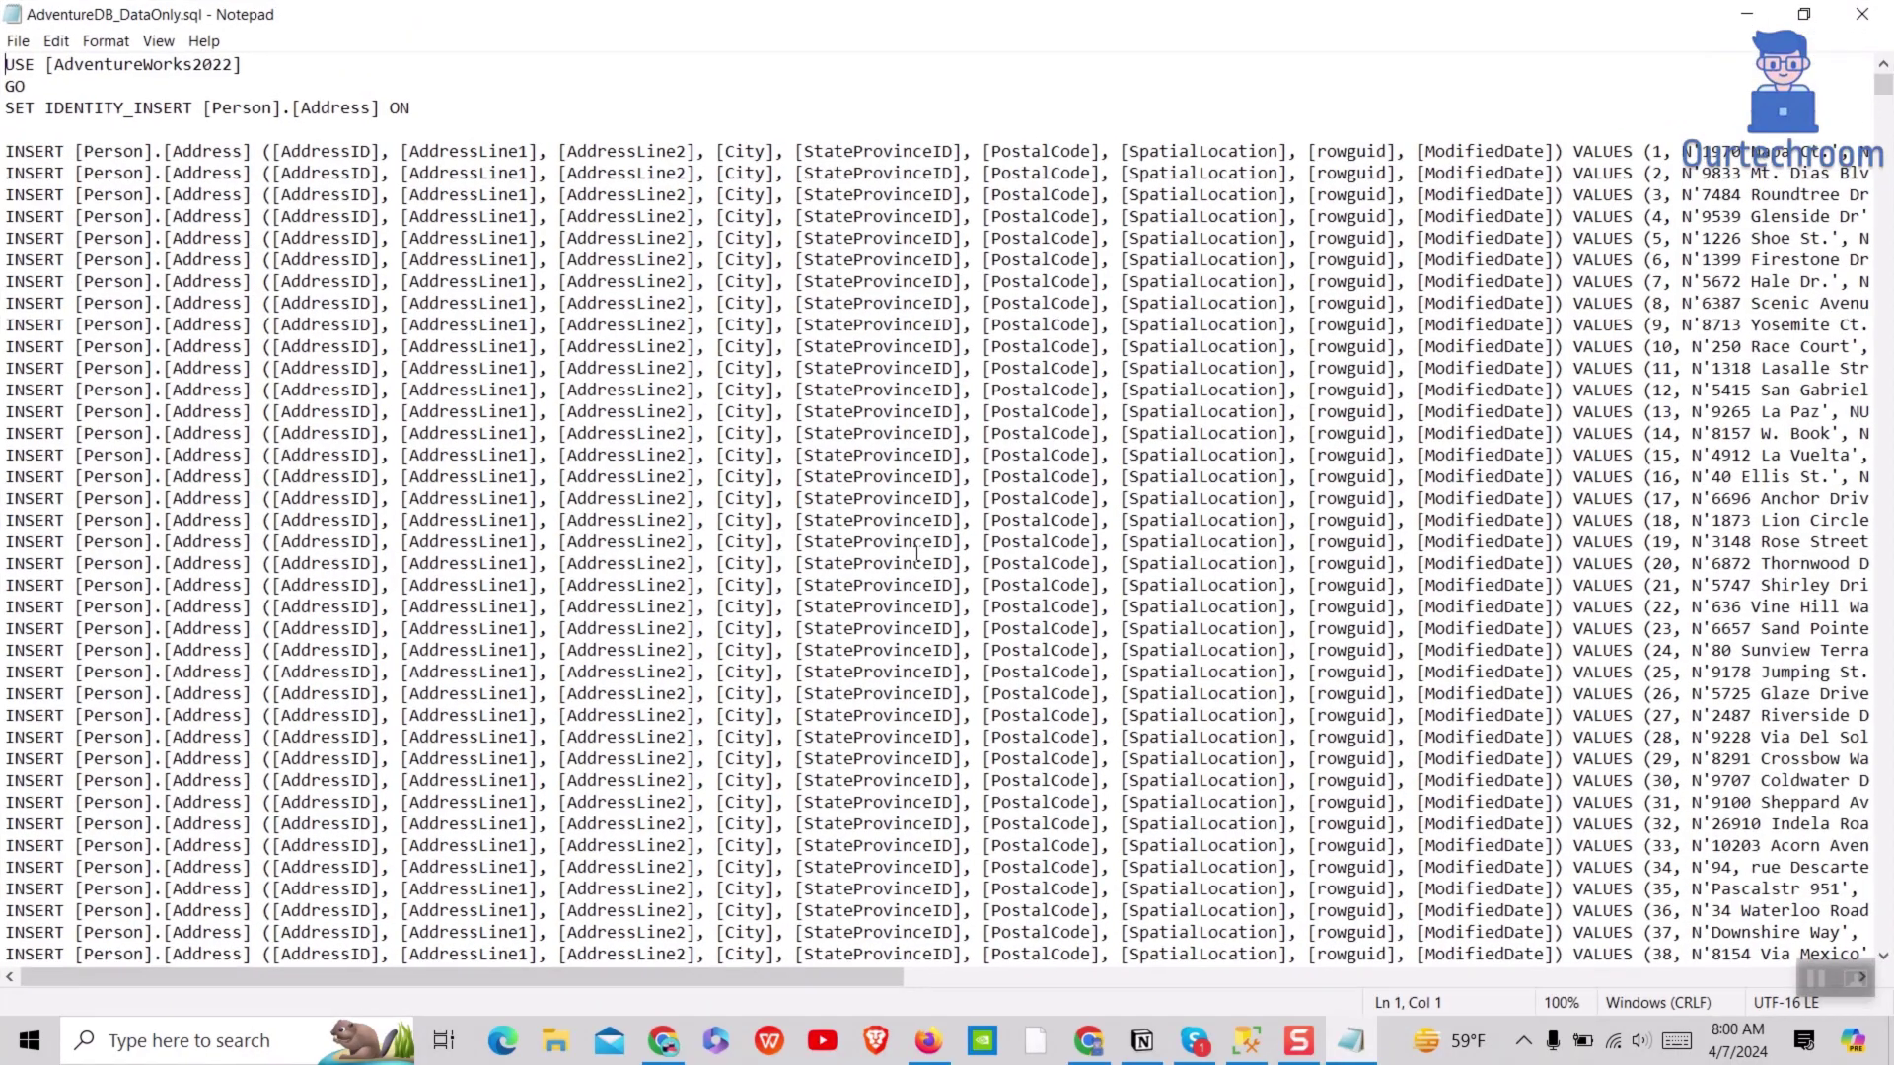
{"action": "scroll", "coordinate": [762, 673], "scroll_direction": "down", "scroll_amount": 5}
{"action": "scroll", "coordinate": [762, 673], "scroll_direction": "up", "scroll_amount": 2}
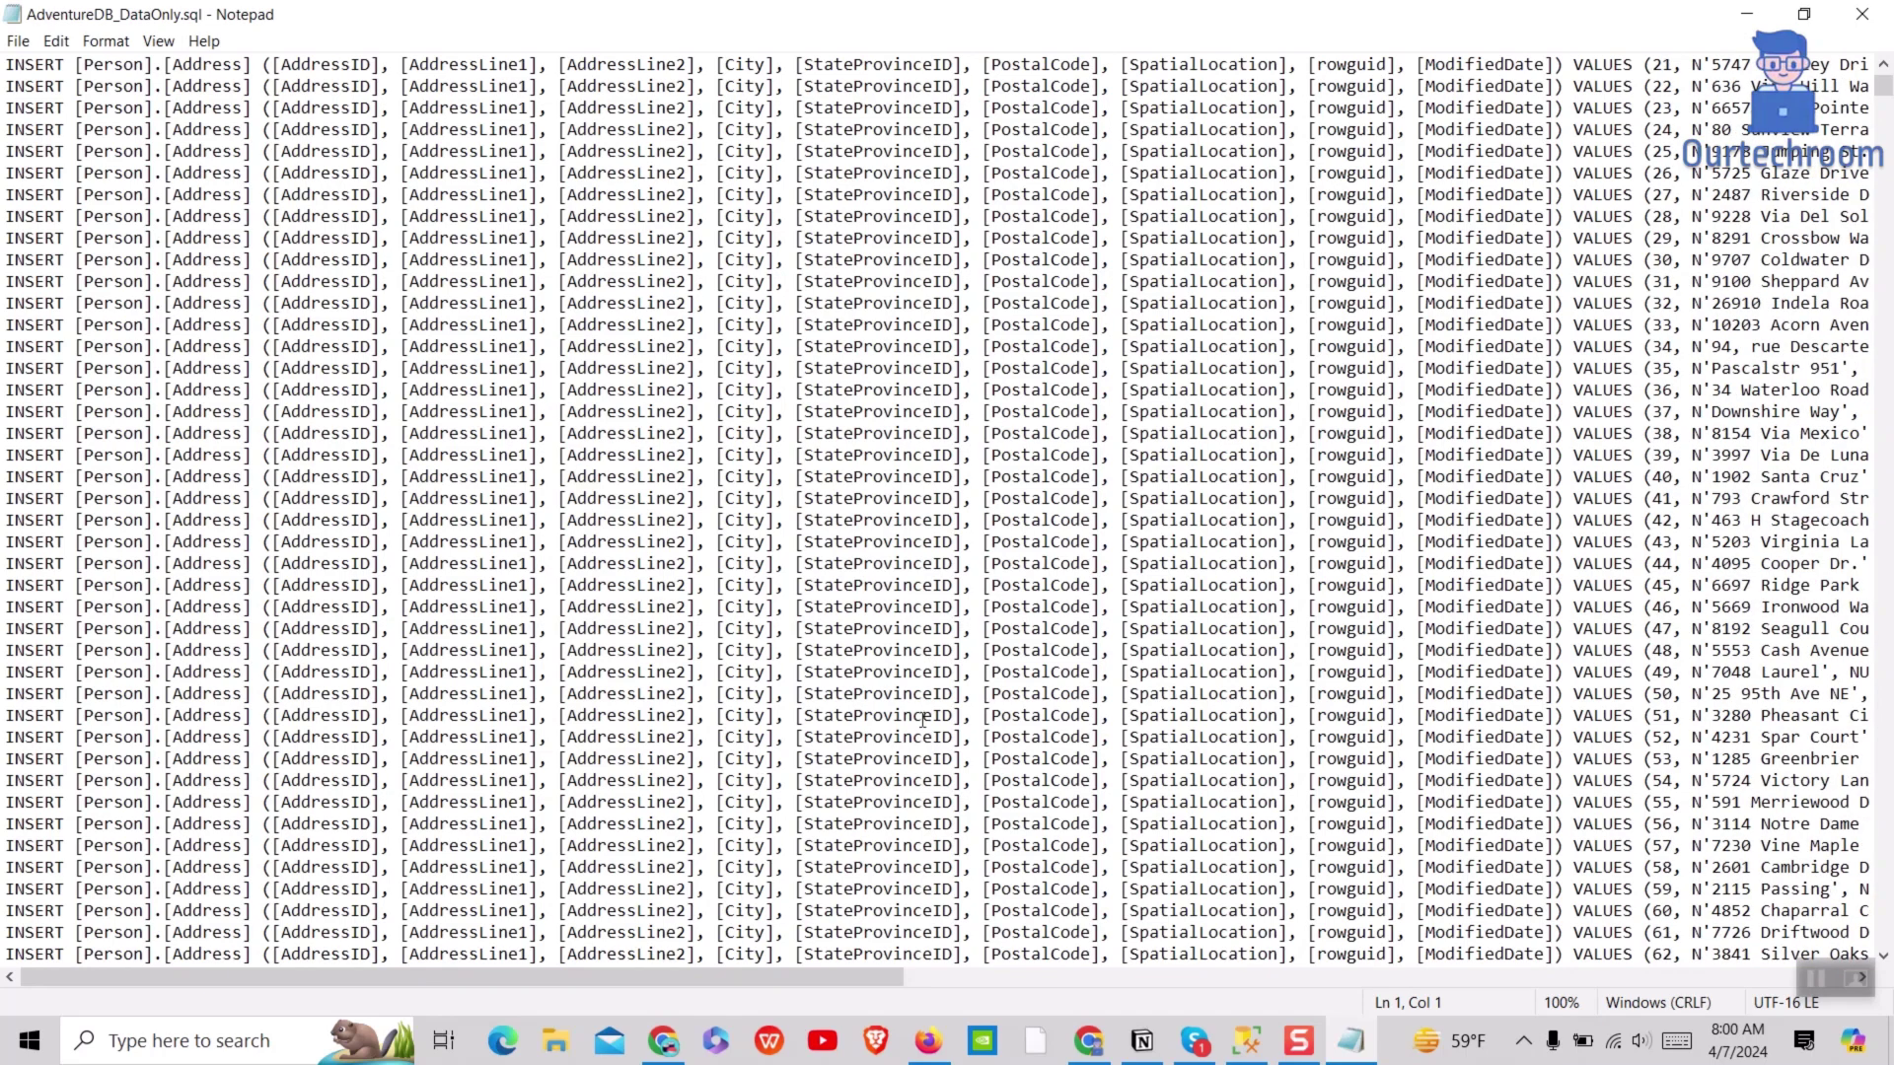
{"action": "scroll", "coordinate": [934, 692], "scroll_direction": "down", "scroll_amount": 3}
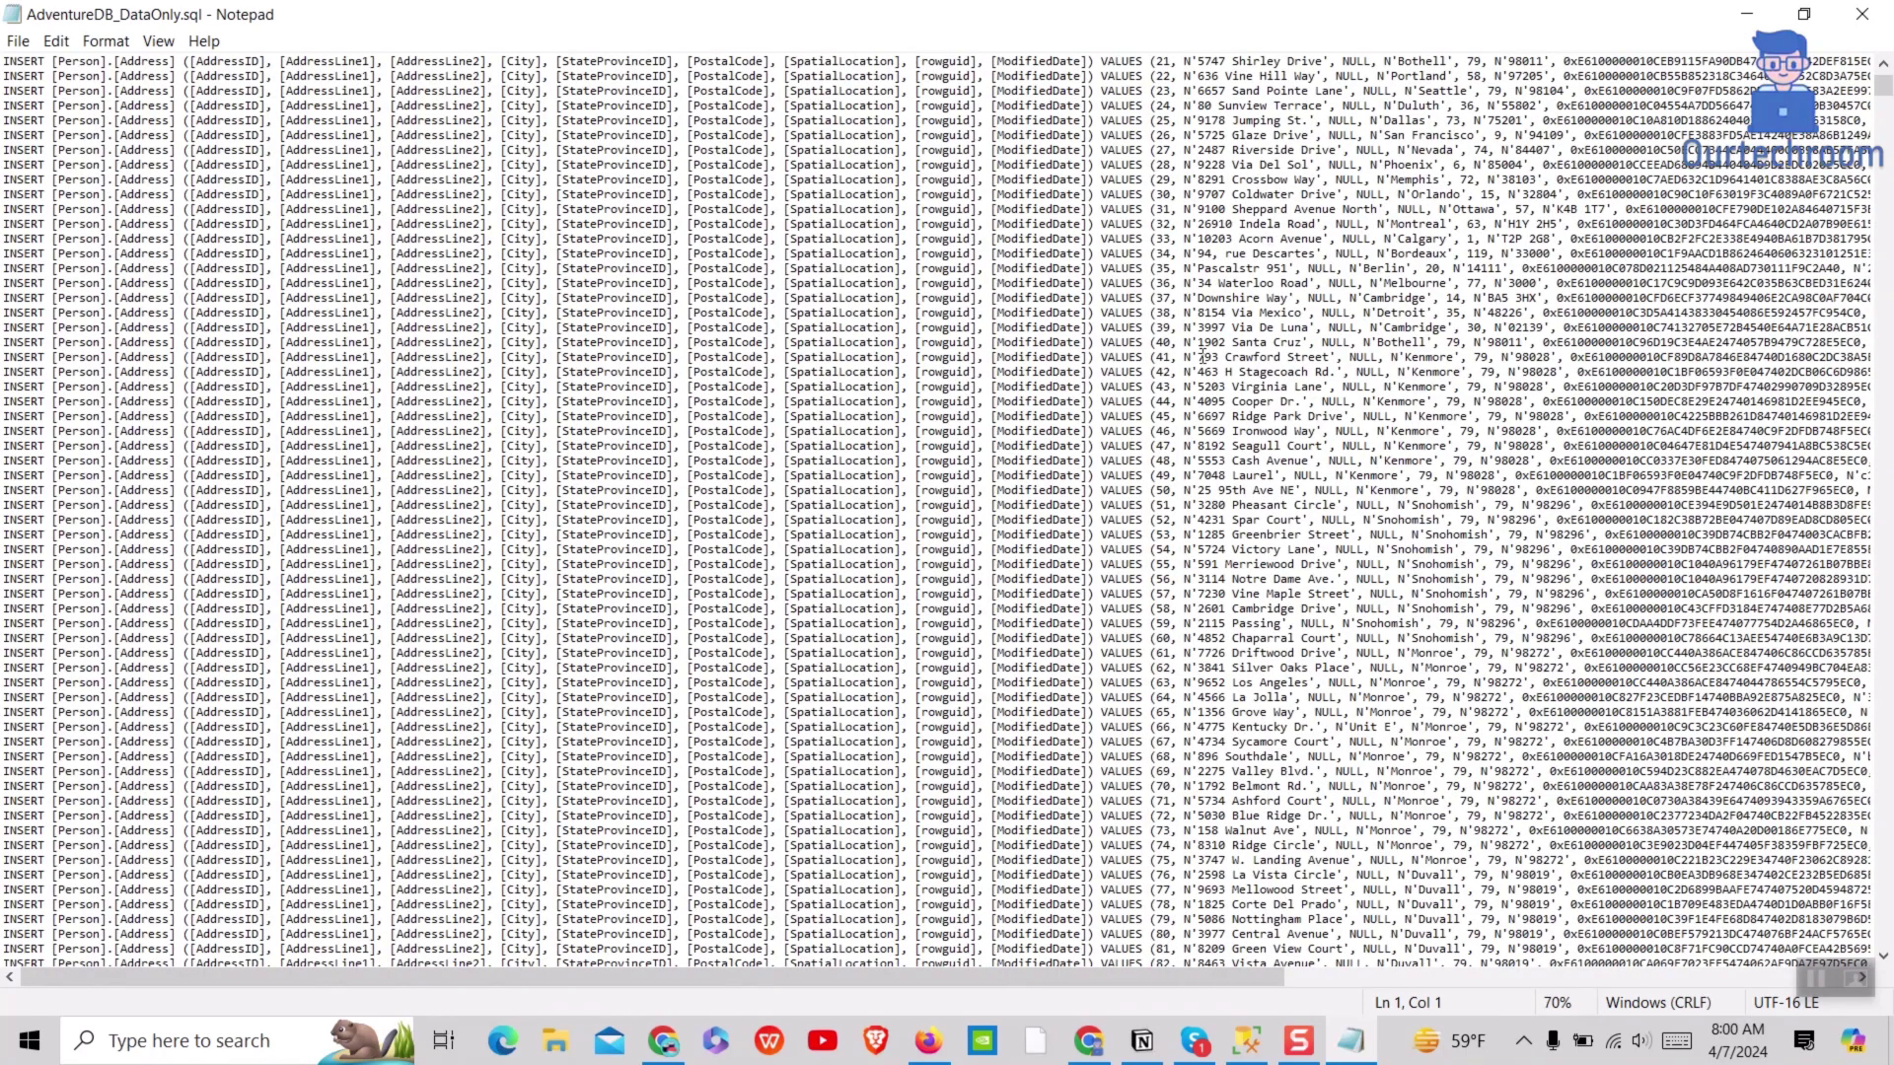
{"action": "scroll", "coordinate": [934, 692], "scroll_direction": "up", "scroll_amount": 5}
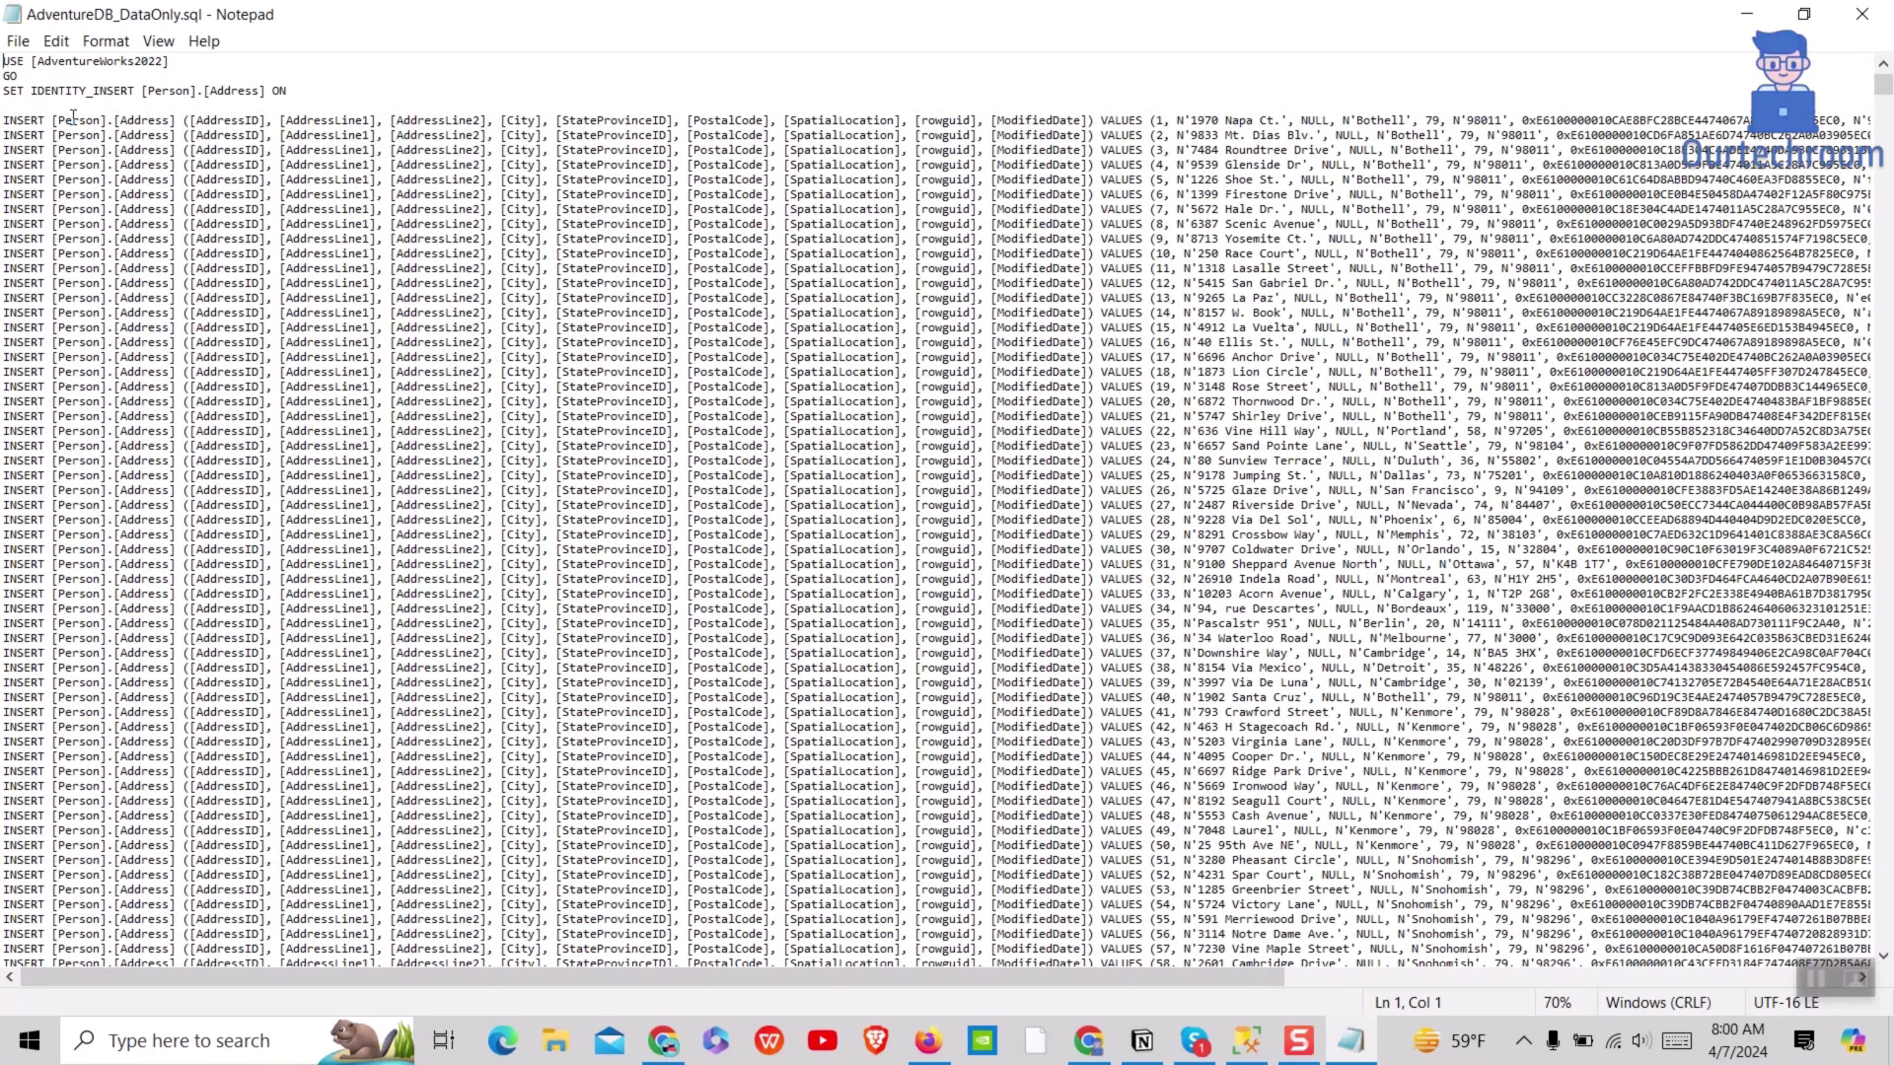
{"action": "left_click_drag", "start_coordinate": [3, 119], "coordinate": [947, 977]}
{"action": "scroll", "coordinate": [946, 592], "scroll_direction": "down", "scroll_amount": 10}
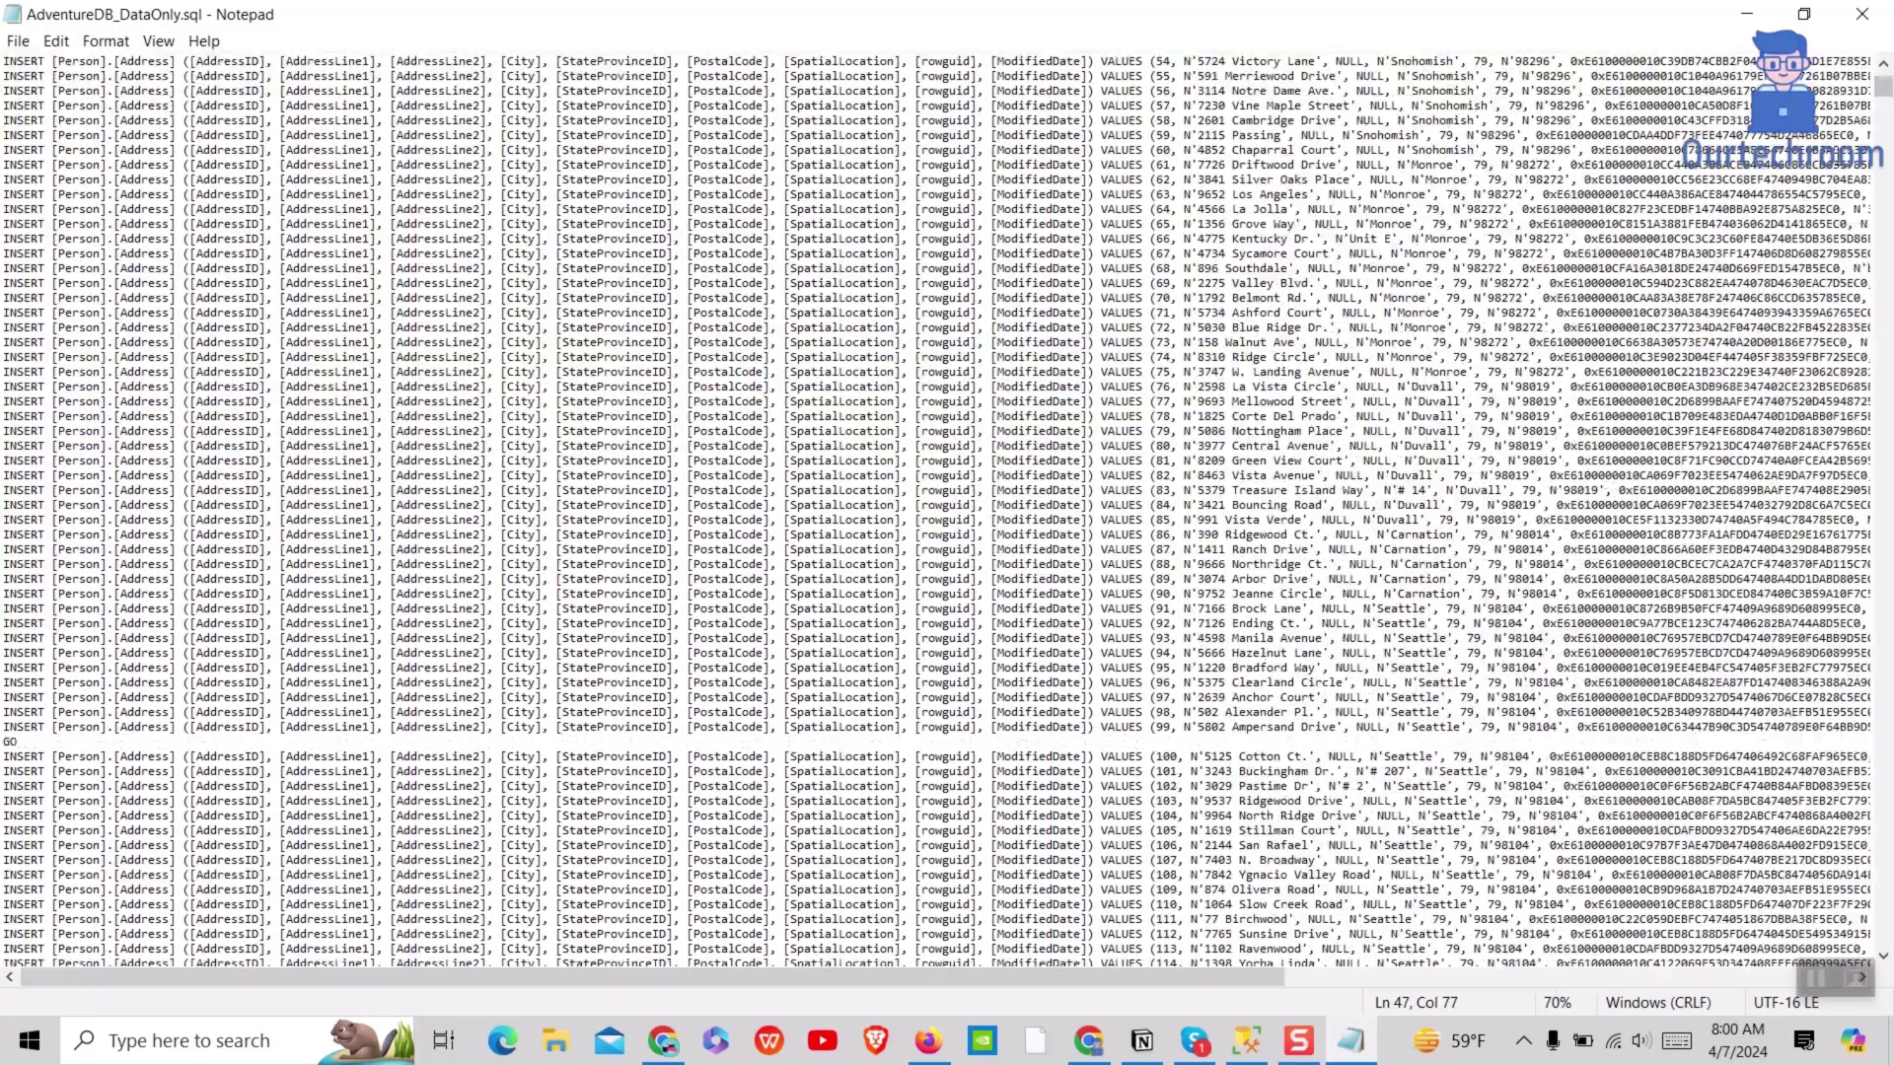